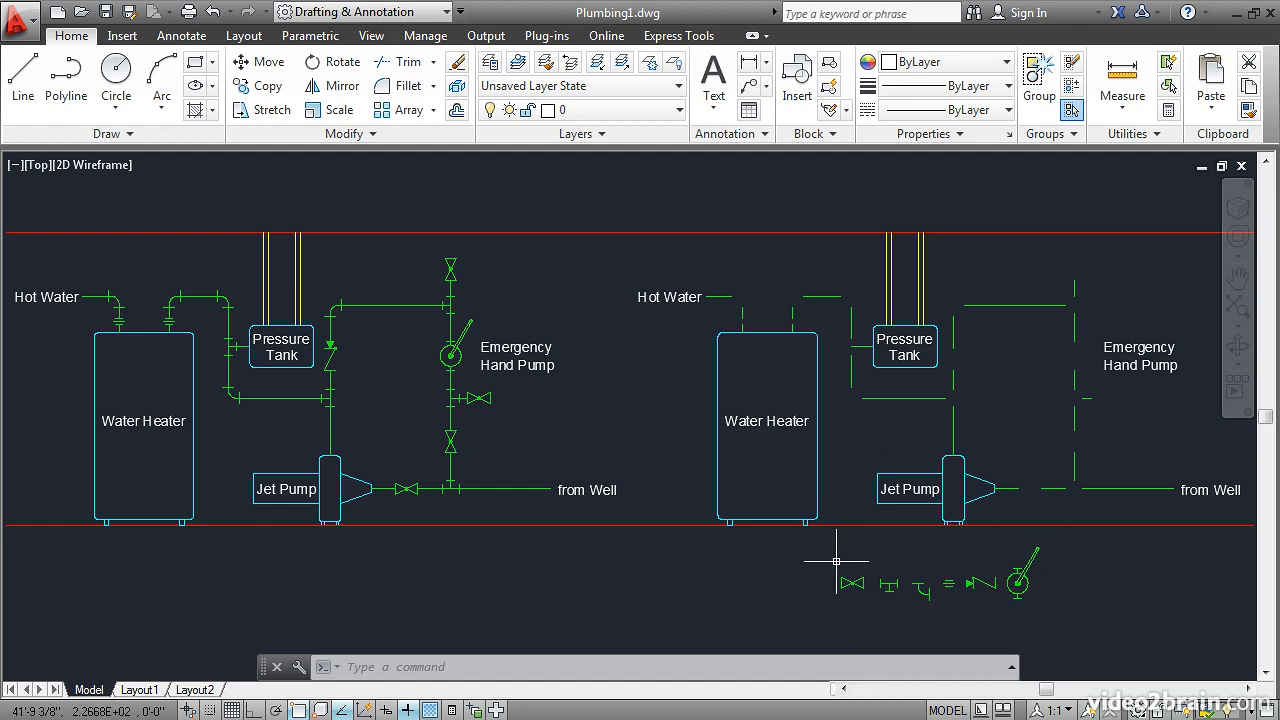
- Examine the pipe fittings in the completed plumbing schematic and the loose symbols below its unfinished copy
scroll(233, 390, "up", 6)
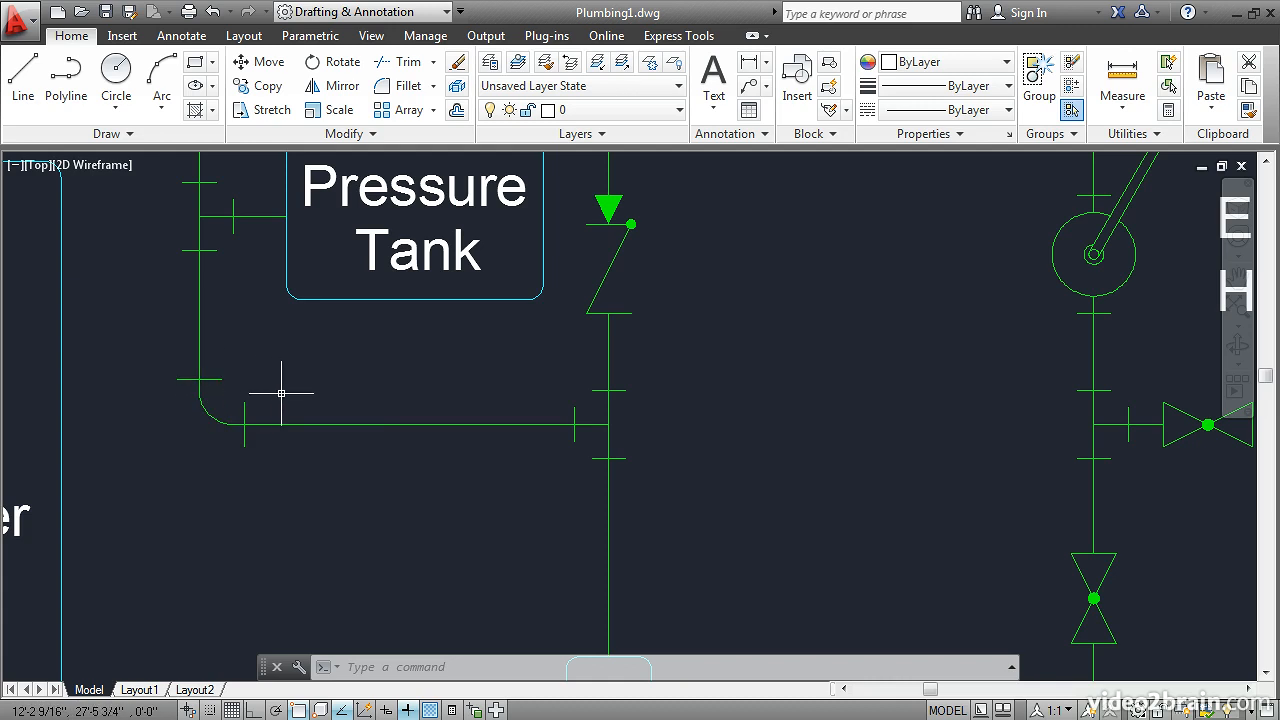
scroll(281, 393, "down", 3)
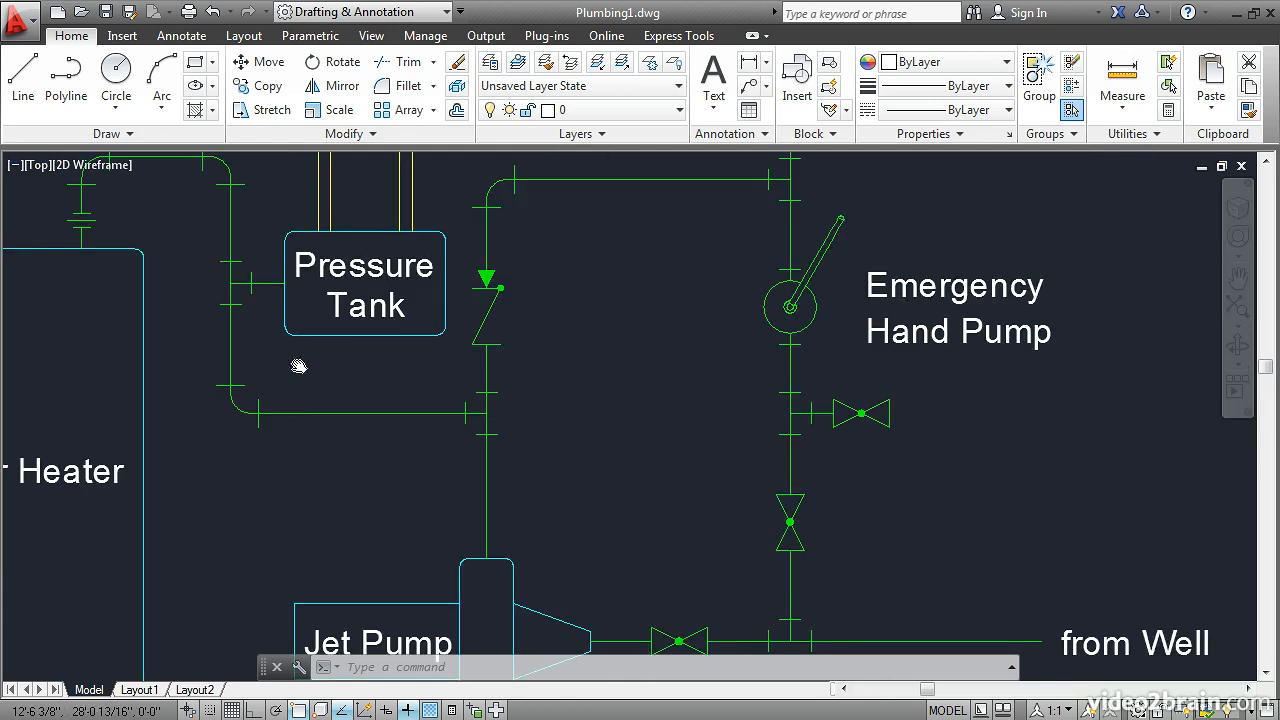
middle_click_drag(291, 366, 500, 443)
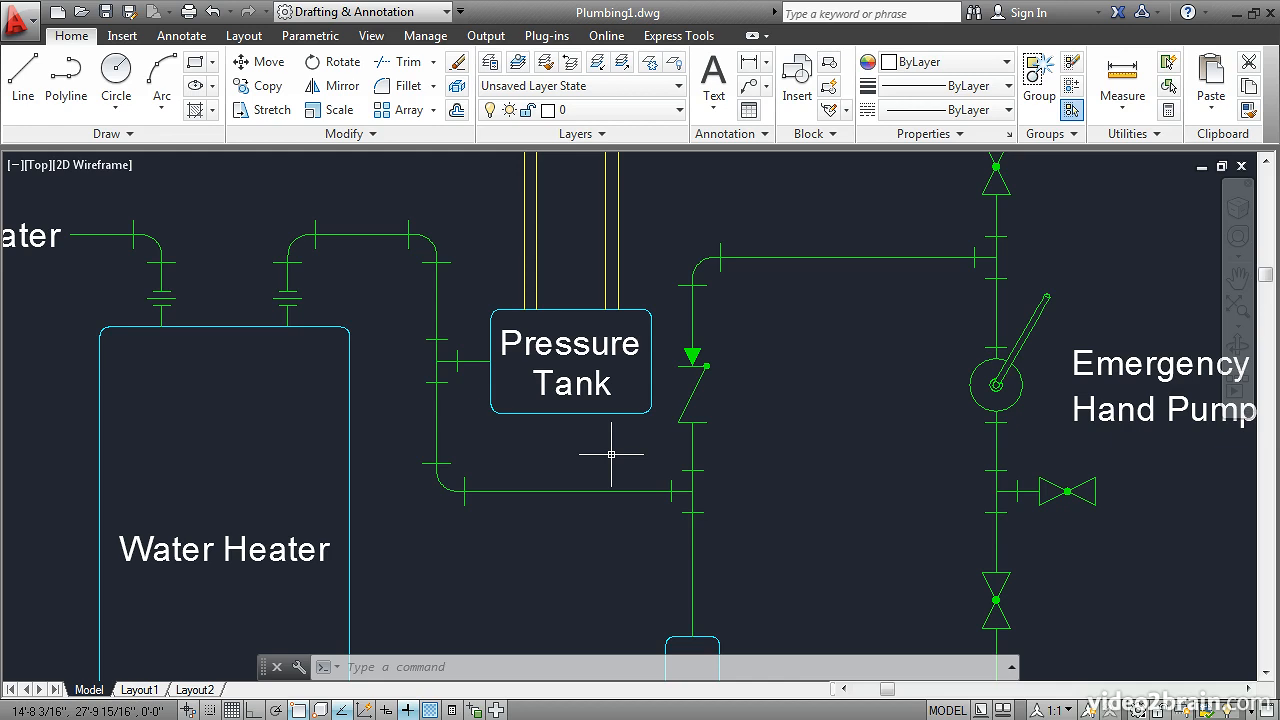
scroll(611, 454, "up", 2)
scroll(611, 454, "down", 4)
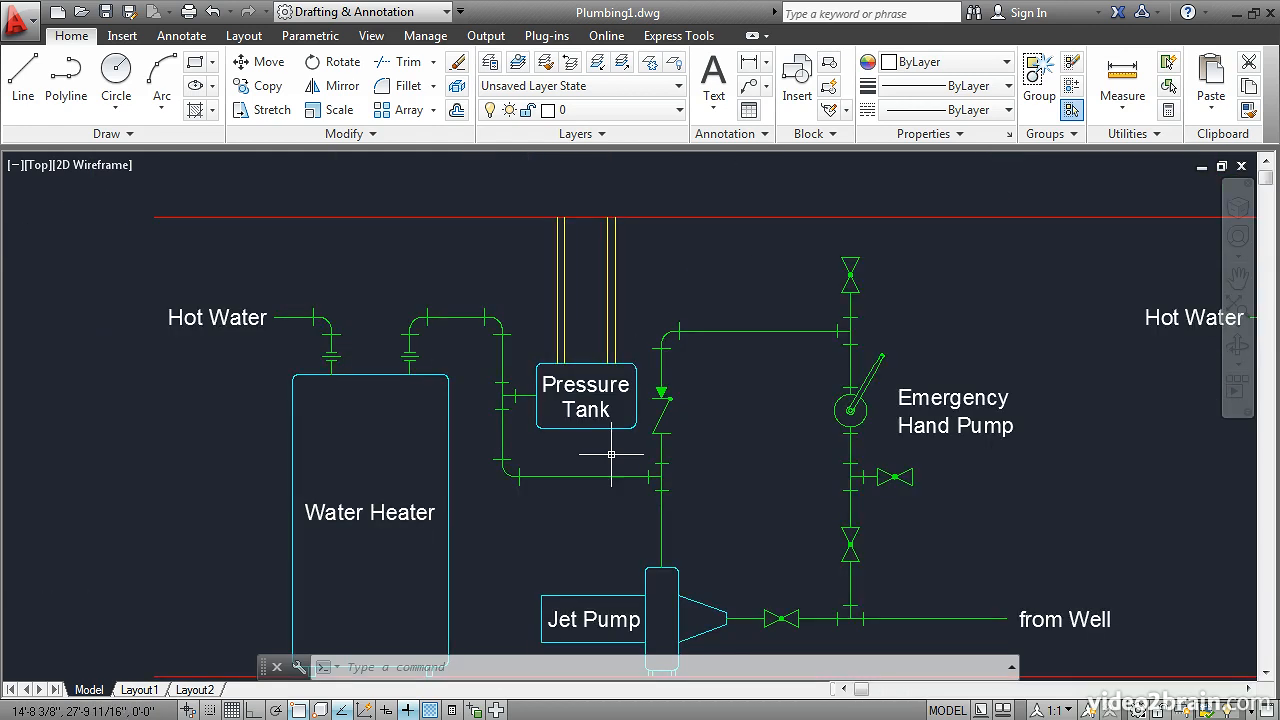
middle_click_drag(1004, 522, 529, 360)
middle_click_drag(658, 409, 486, 366)
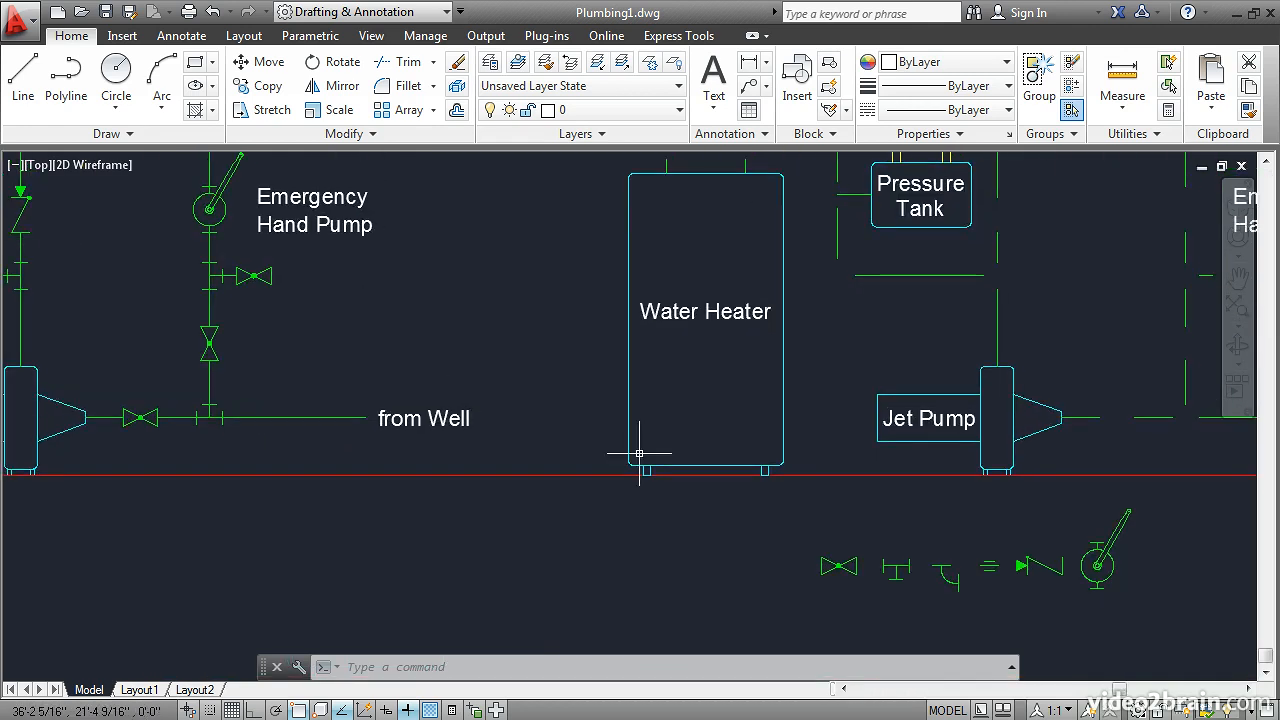
mouse_move(844, 541)
middle_mouse_down()
mouse_move(632, 439)
mouse_move(457, 377)
mouse_move(403, 331)
middle_mouse_up()
scroll(583, 363, "up", 3)
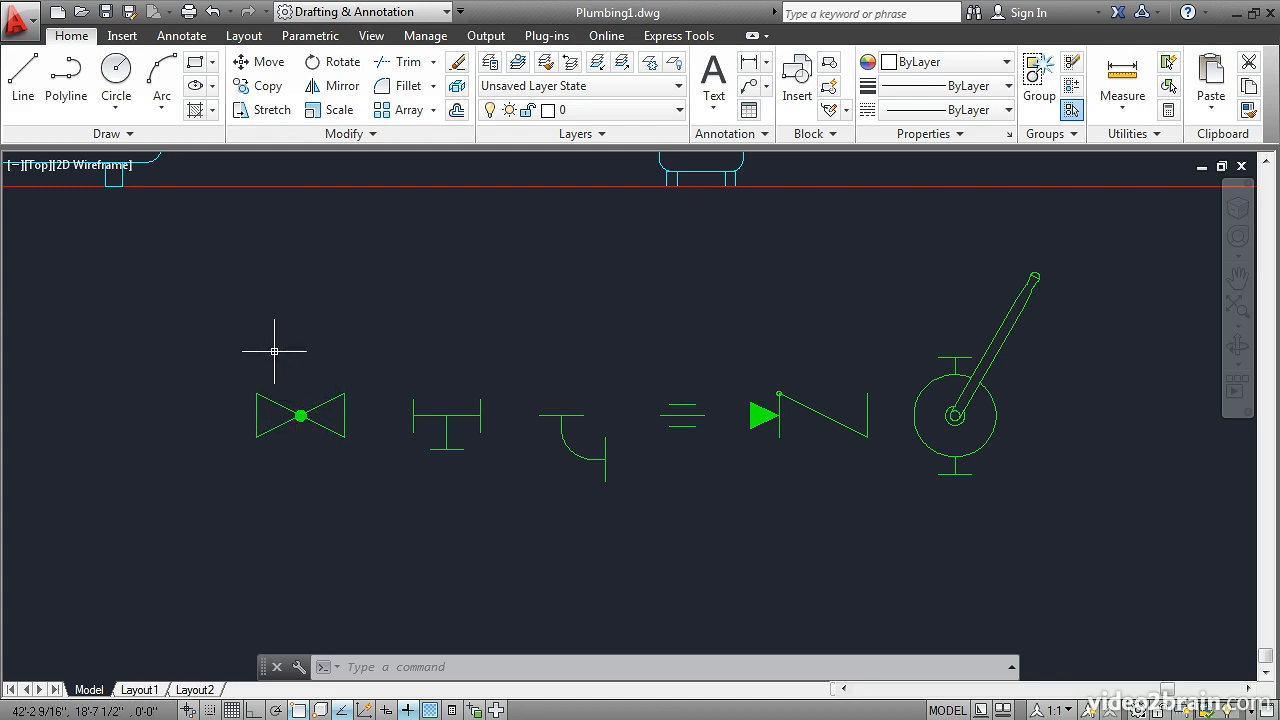
- Move the five loose fitting symbols, excluding the hand pump, to layer 0 and clear the selection
left_click(184, 288)
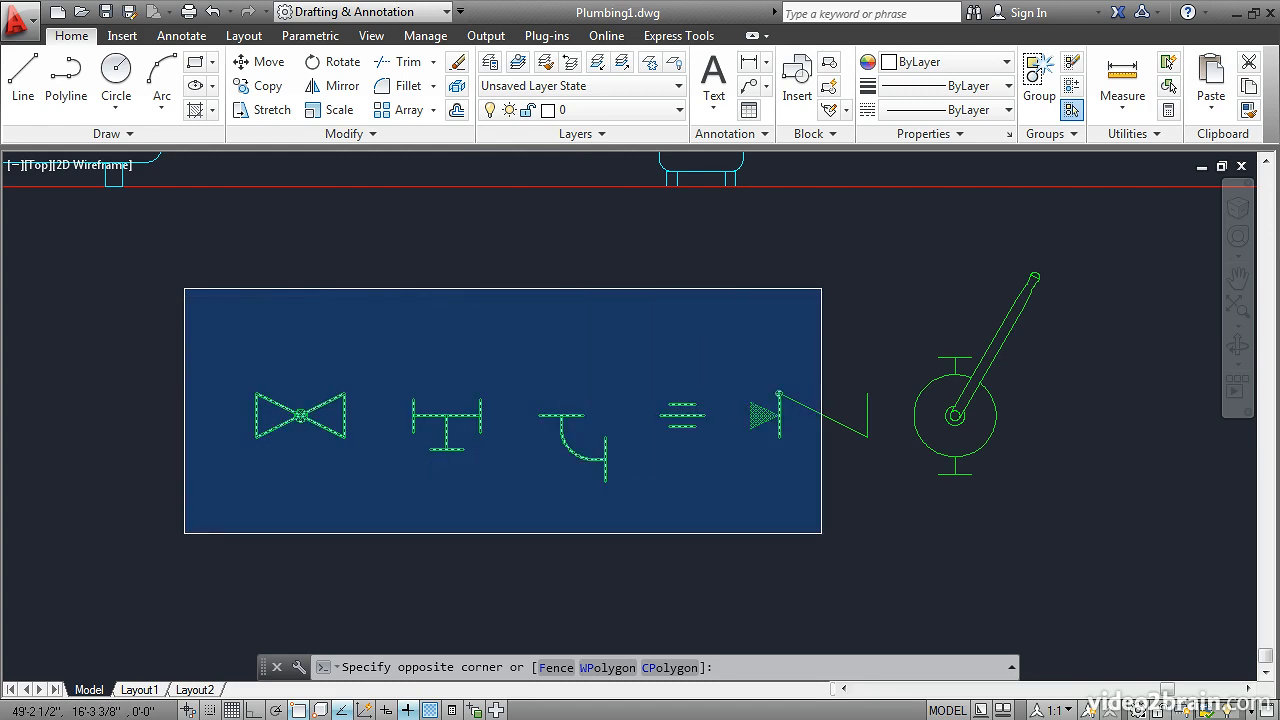
left_click(884, 540)
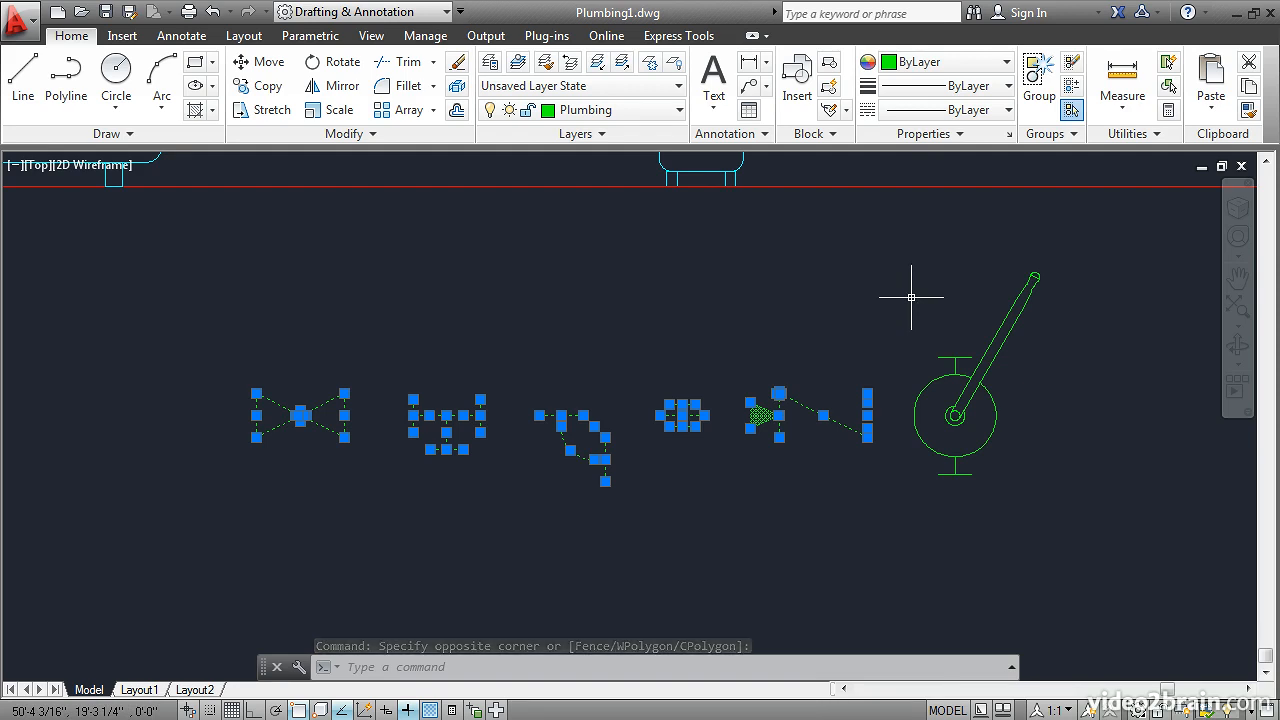
left_click(655, 115)
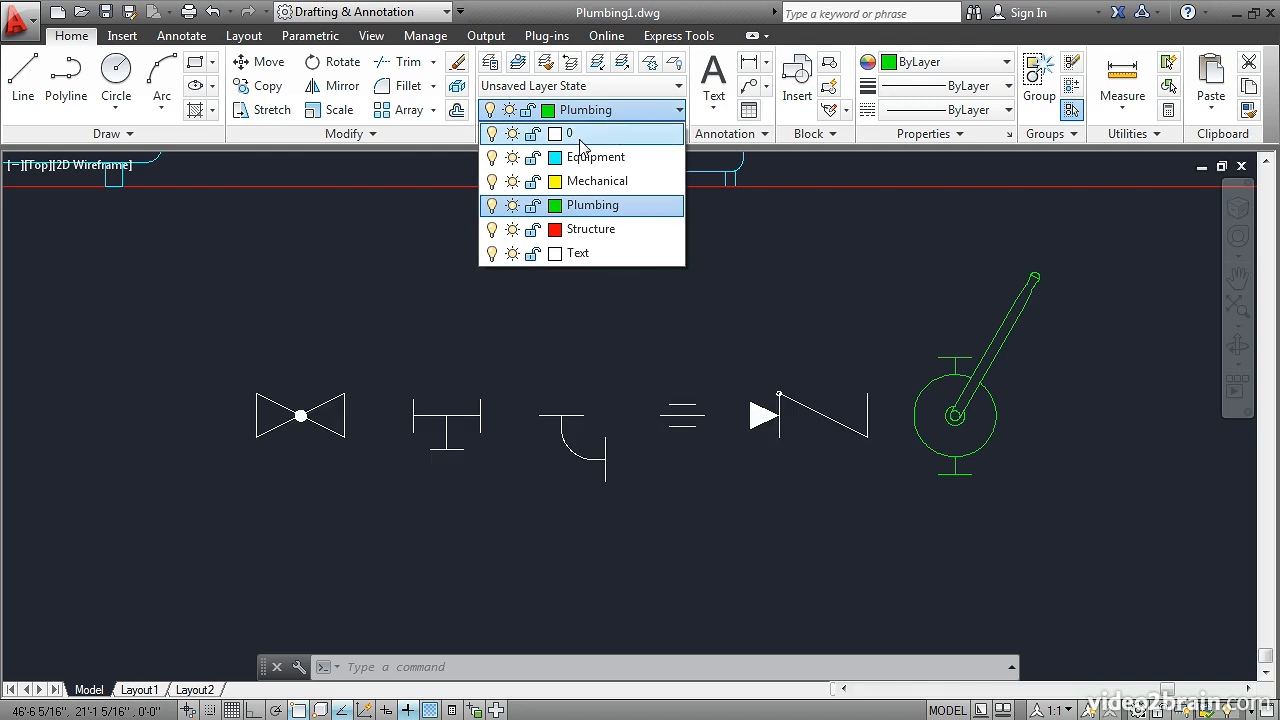
left_click(580, 138)
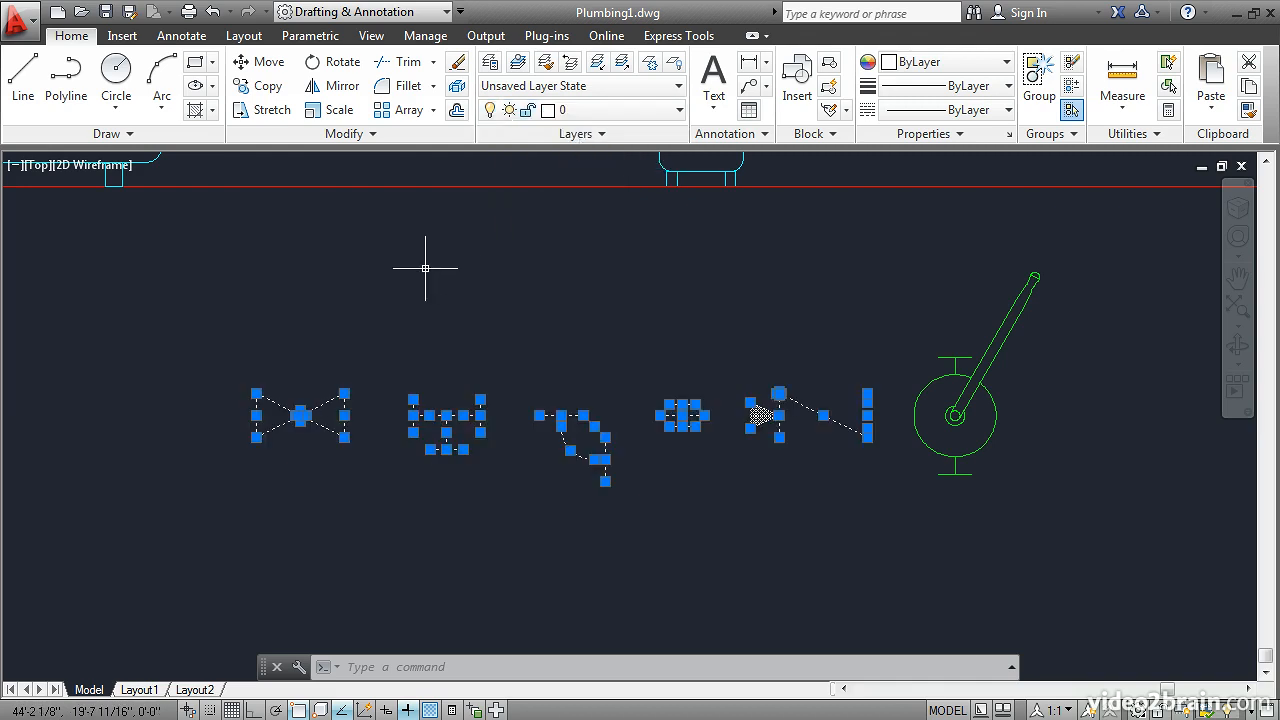
key("Escape")
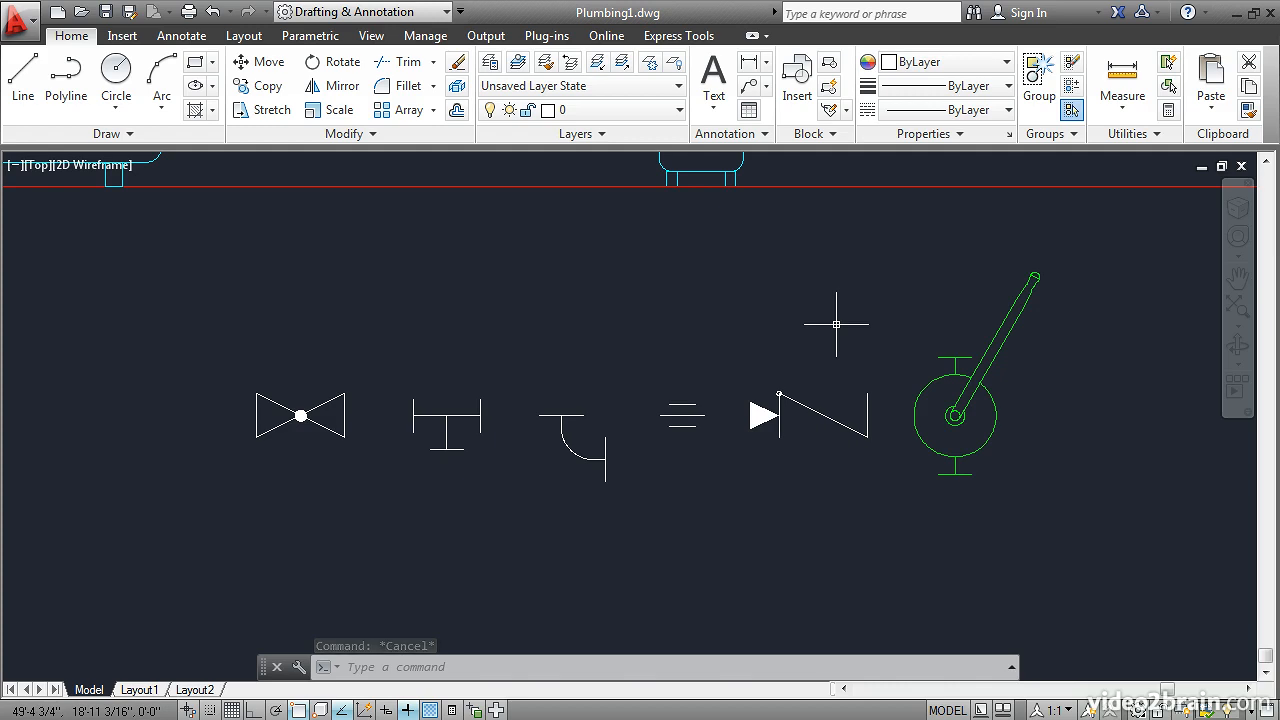
left_click(996, 331)
key("Escape")
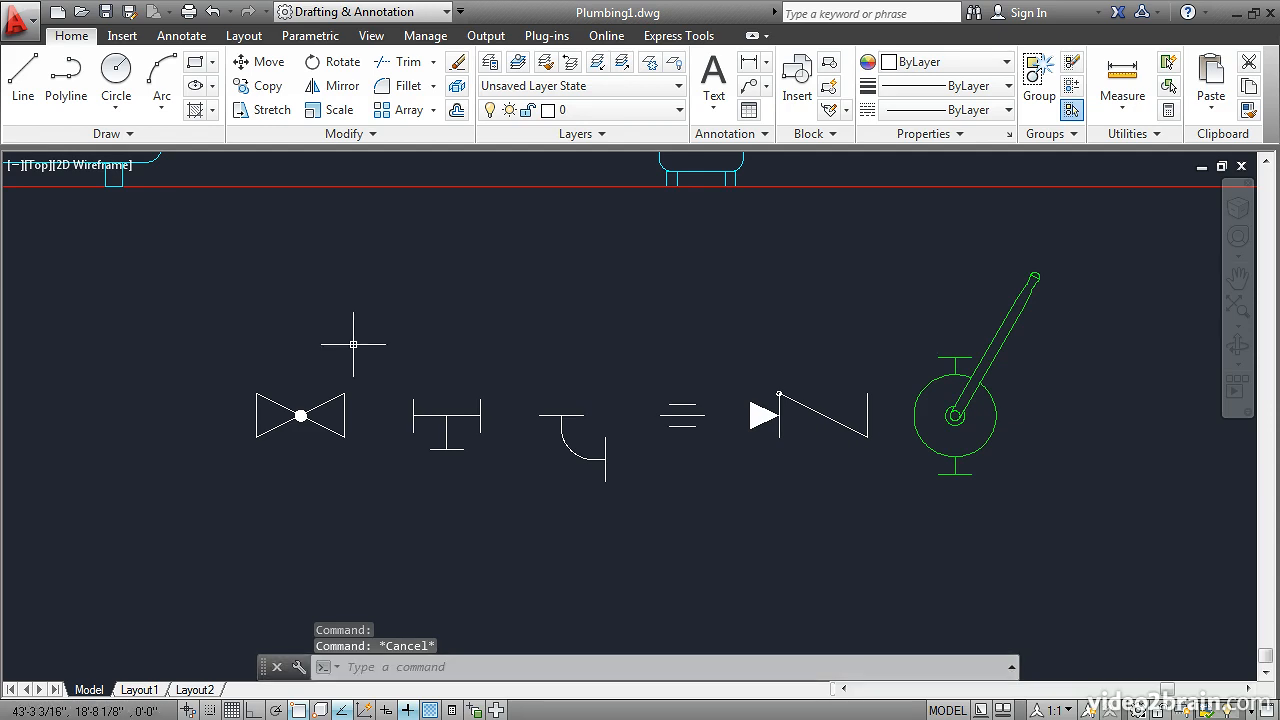
- Start a block definition named Globe Valve with its base point at the midpoint of the valve symbol's left edge
left_click(830, 66)
left_click_drag(345, 210, 675, 208)
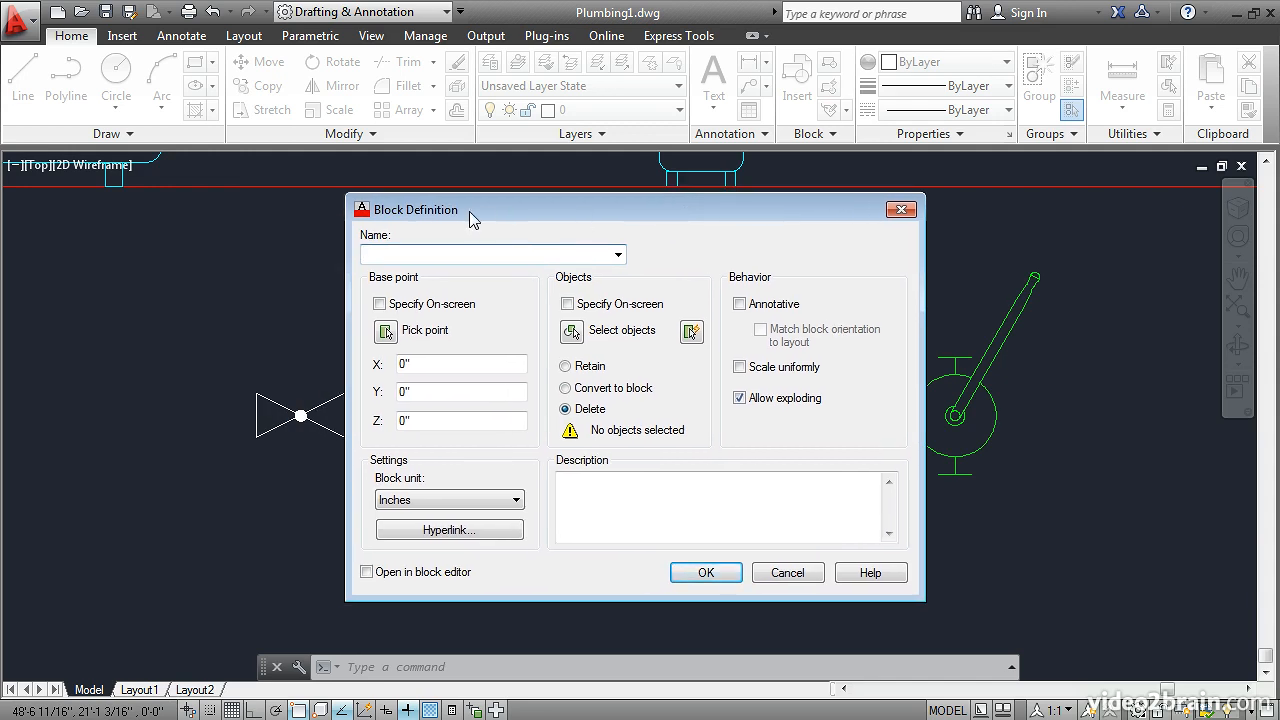
left_click_drag(452, 205, 499, 210)
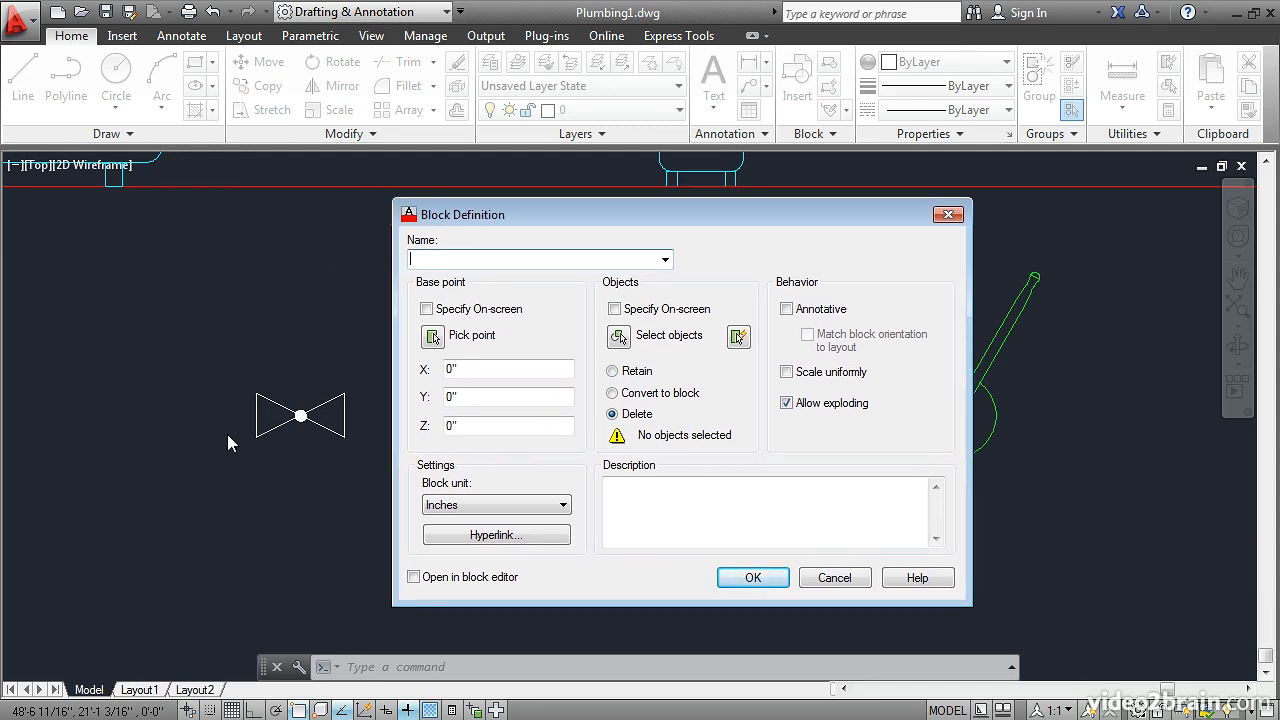
type("Globe Valve")
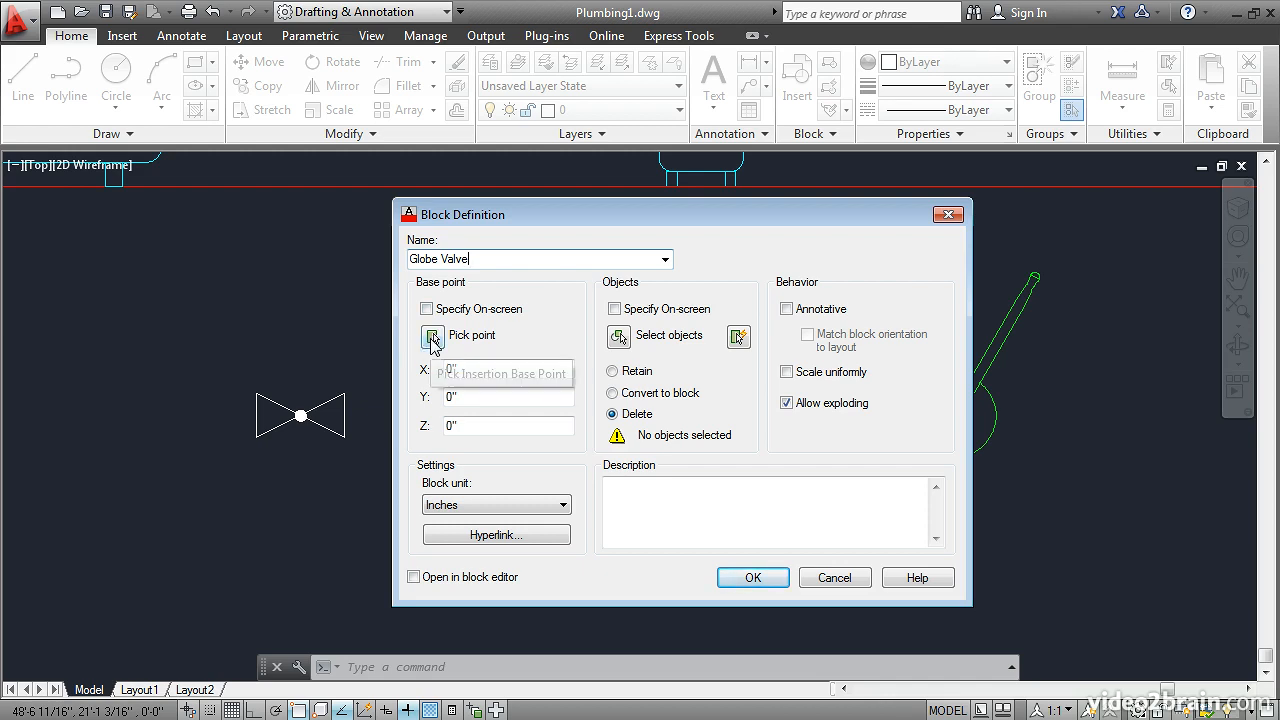
left_click(432, 337)
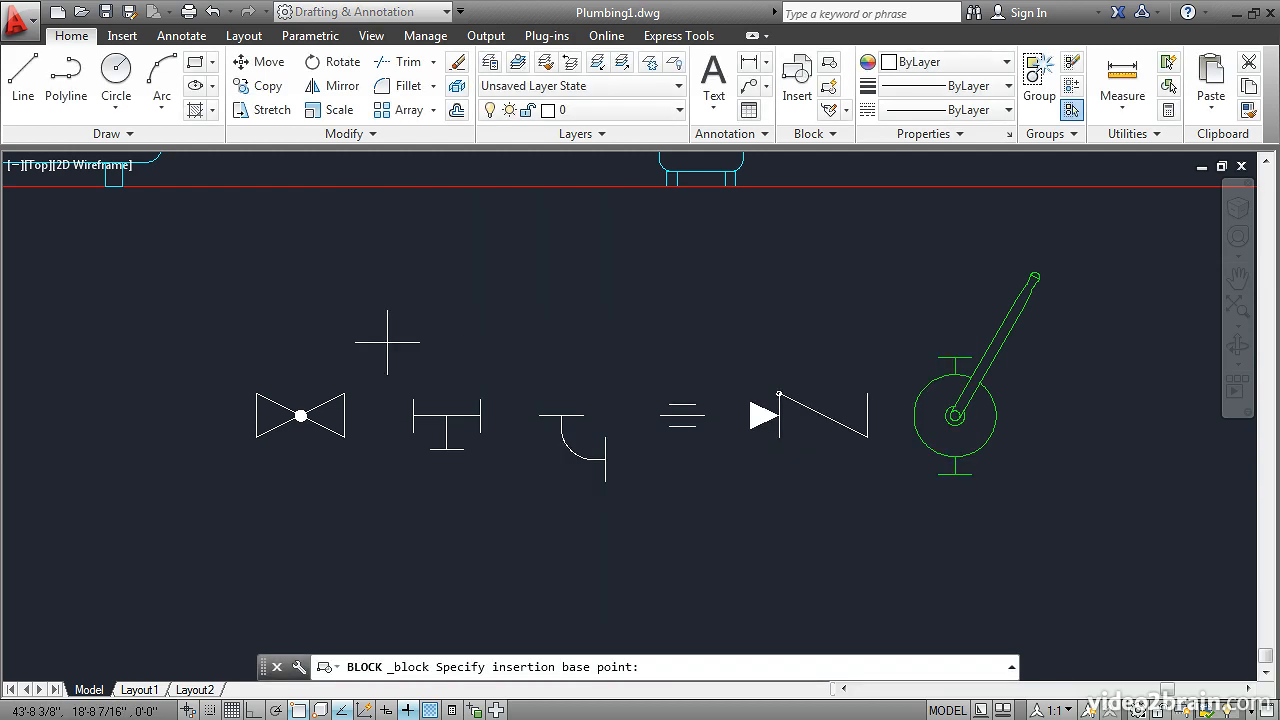
left_click(256, 415)
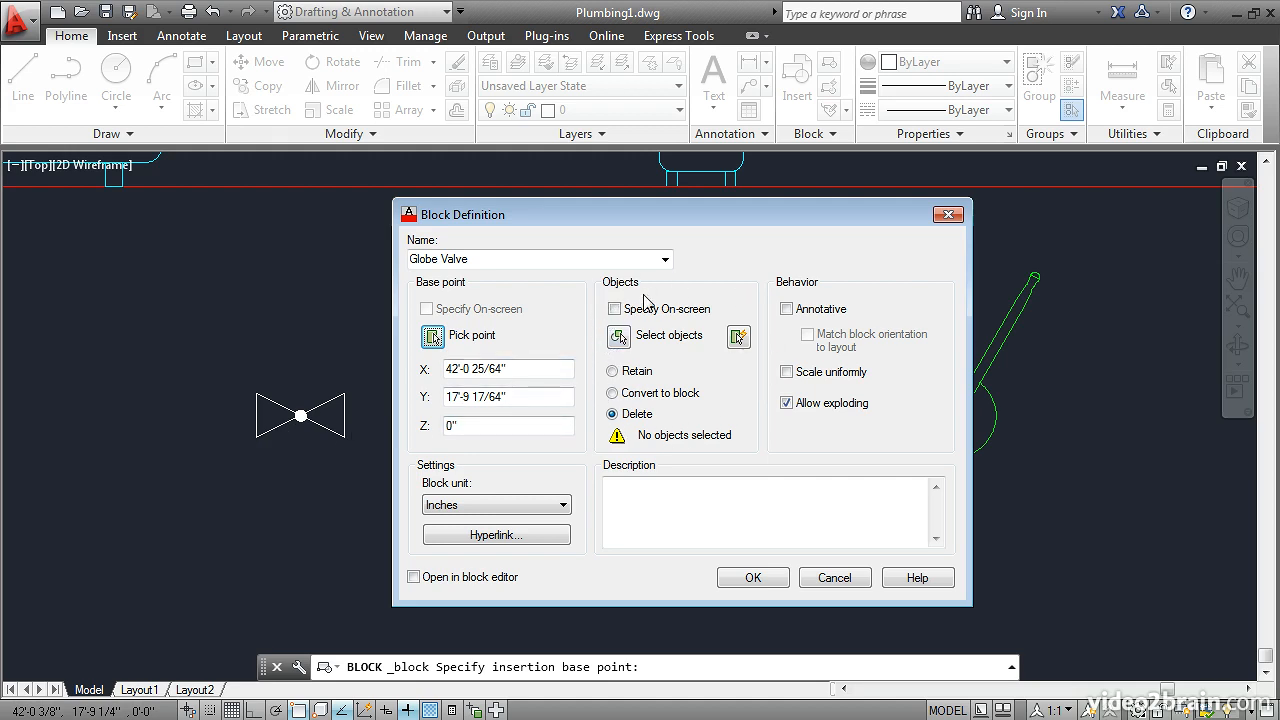
- Add all of the valve symbol's objects to the Globe Valve definition and create the block in inches, deleting the originals
left_click(617, 338)
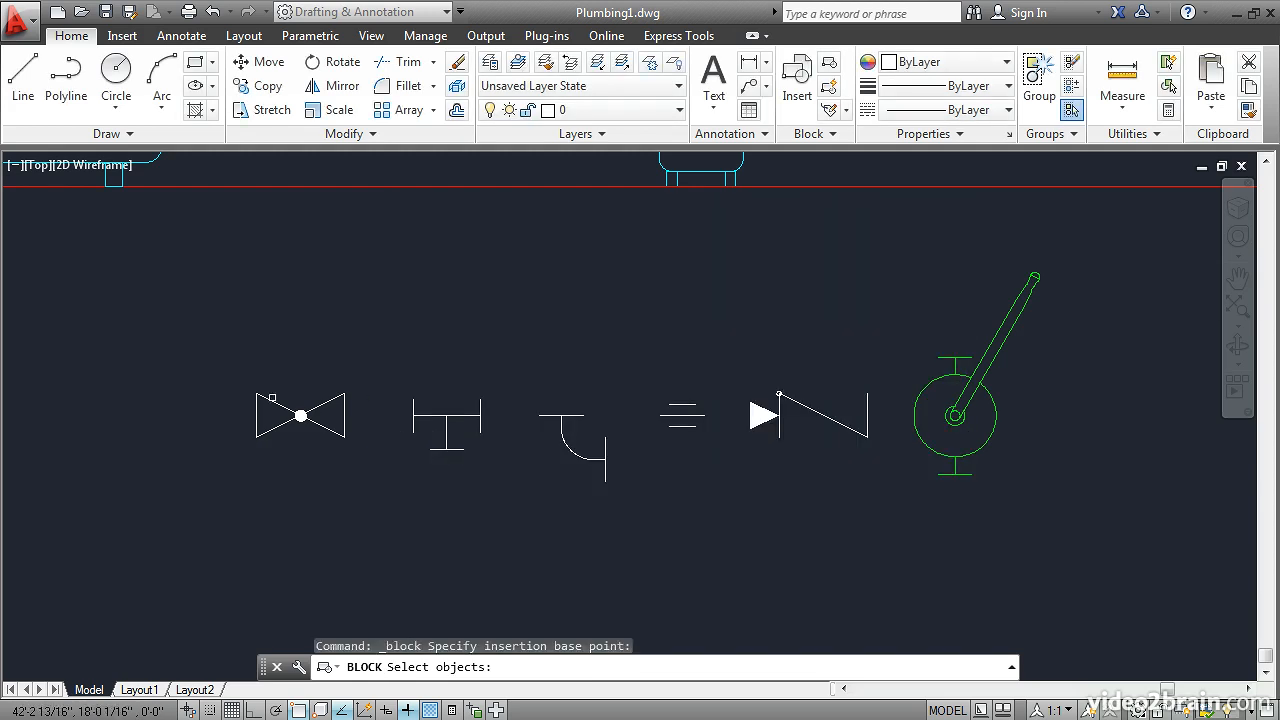
left_click(223, 360)
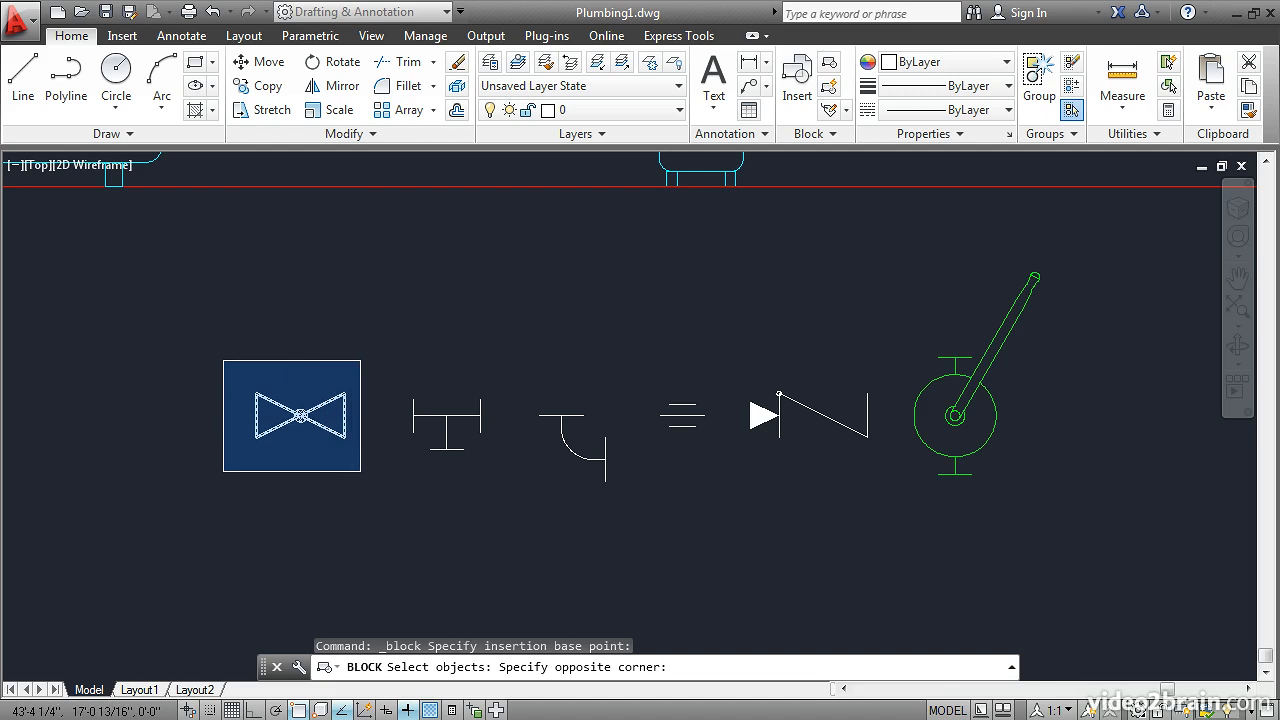
left_click(365, 472)
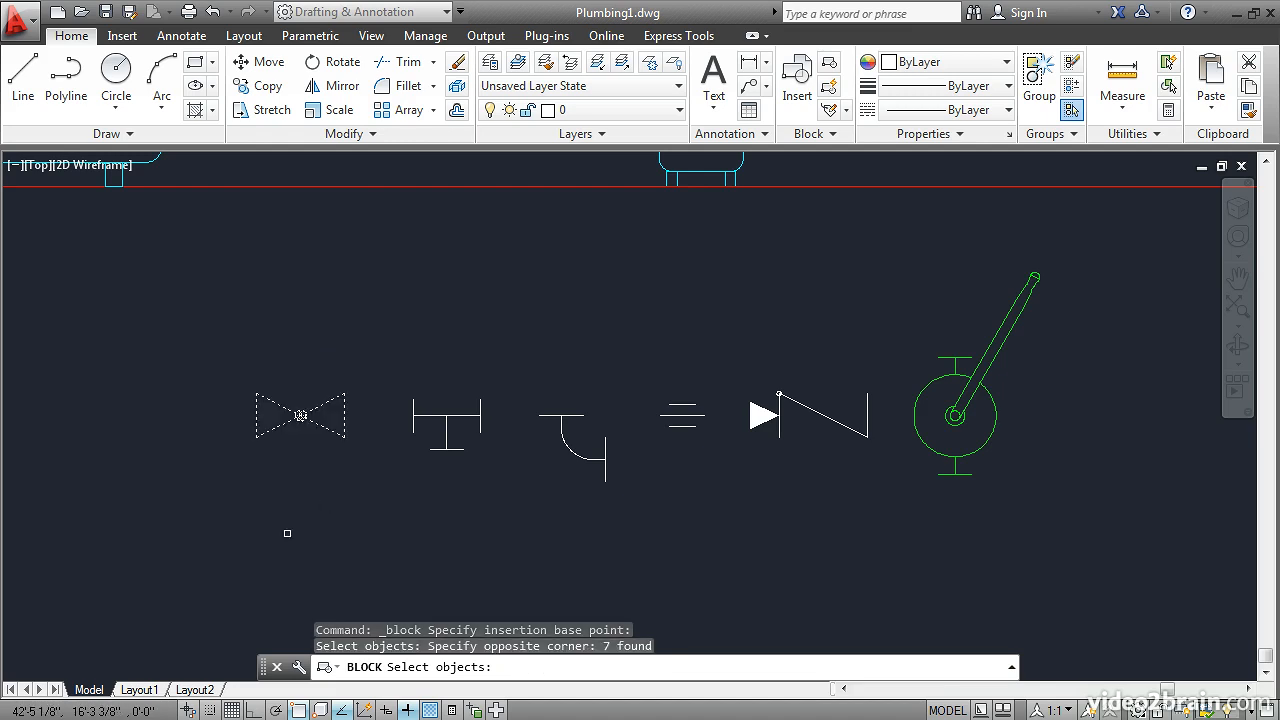
key("Return")
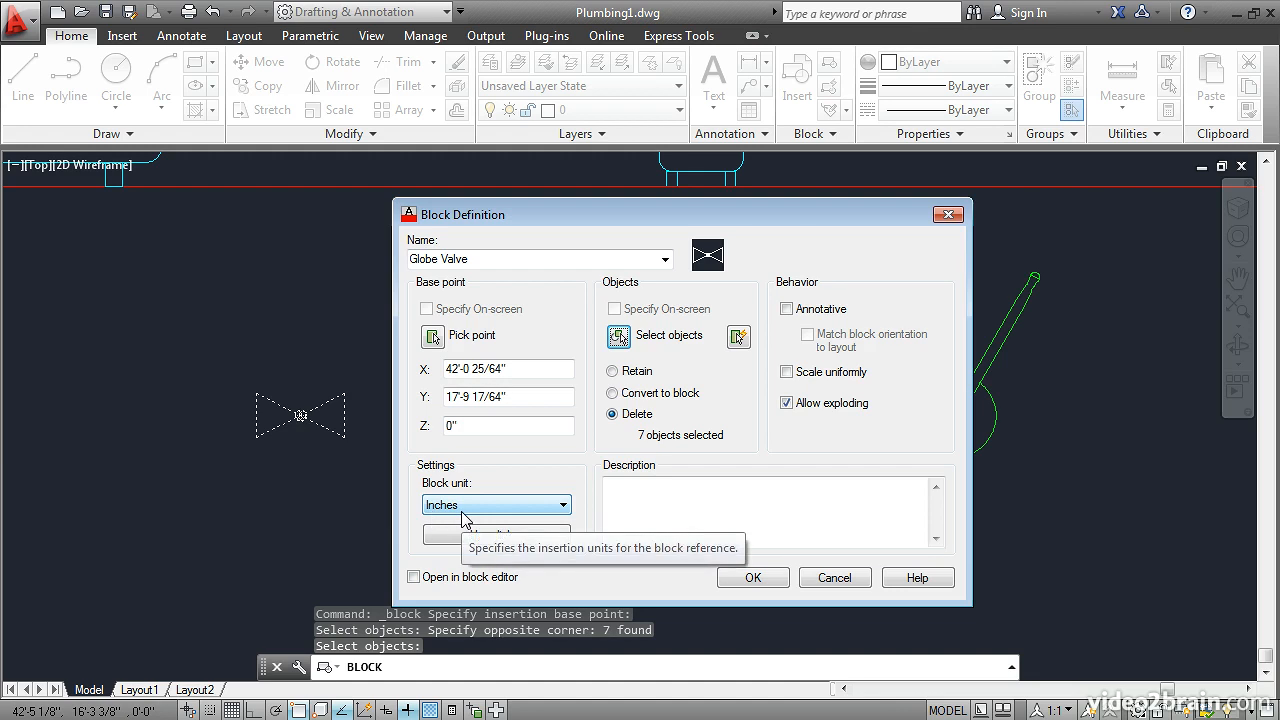
left_click(749, 578)
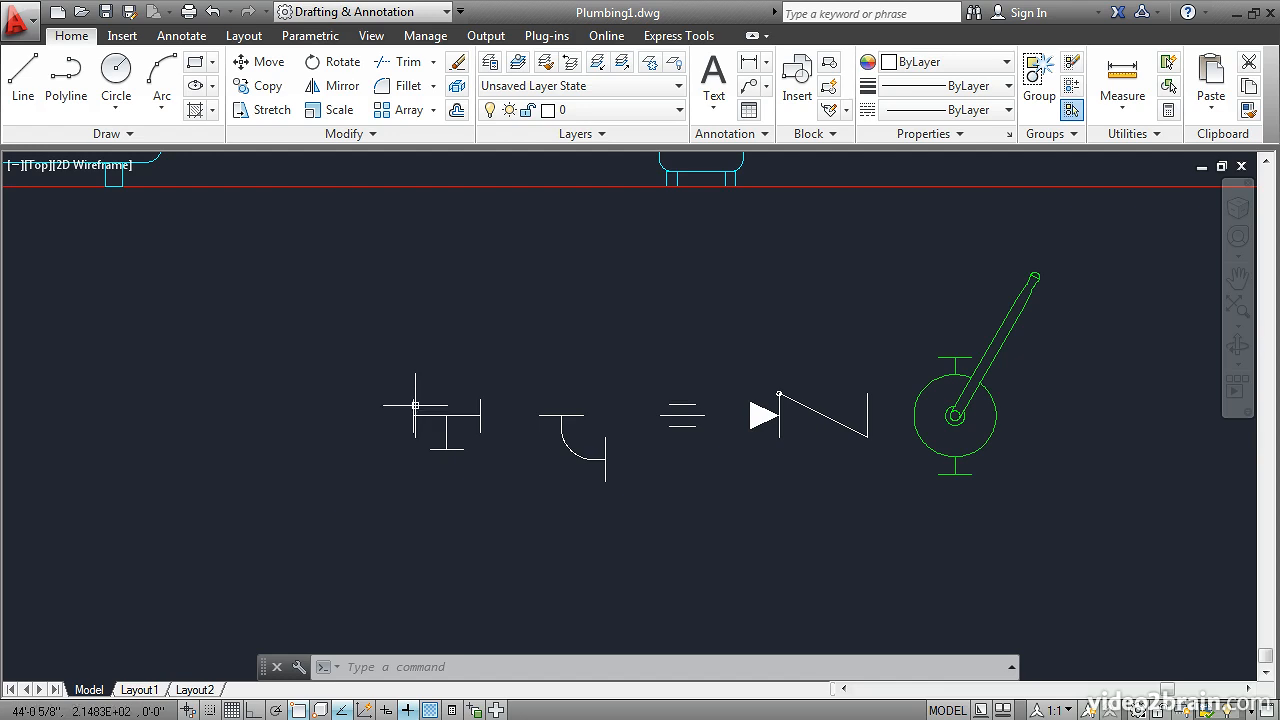
- Define the tee symbol as a block named T, with its base point at the midpoint of its left vertical line
left_click(381, 366)
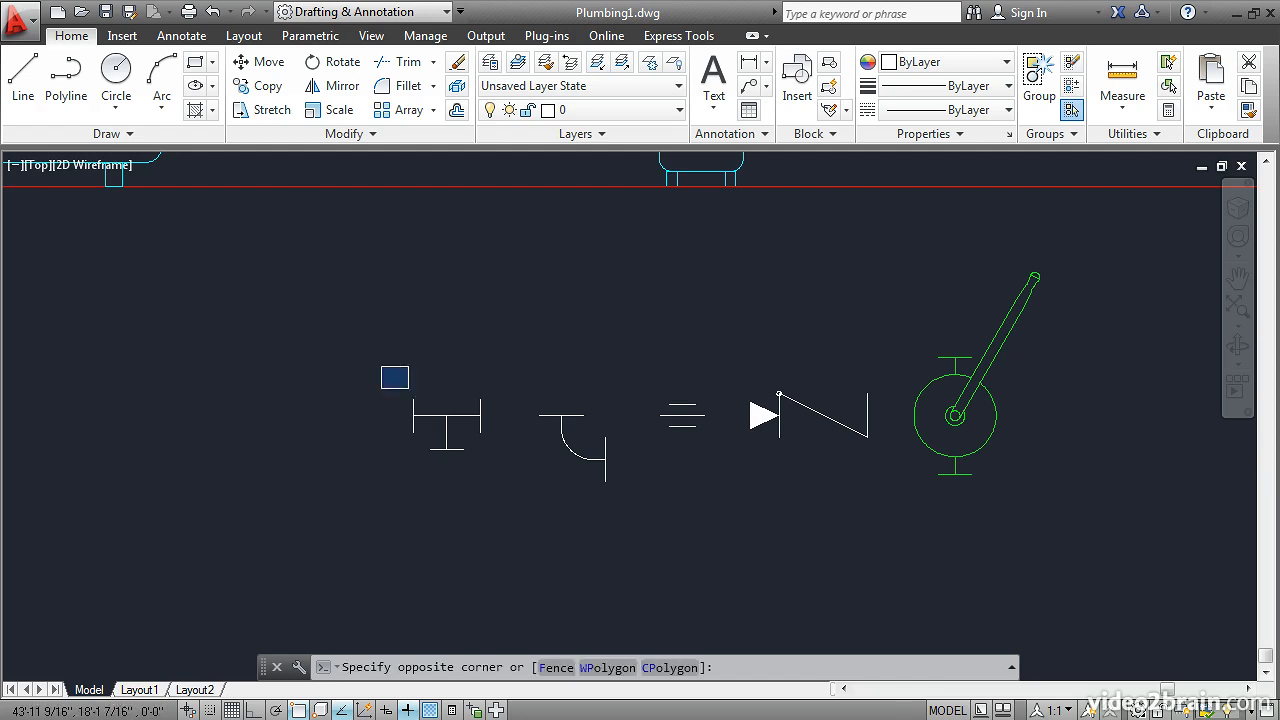
left_click(498, 476)
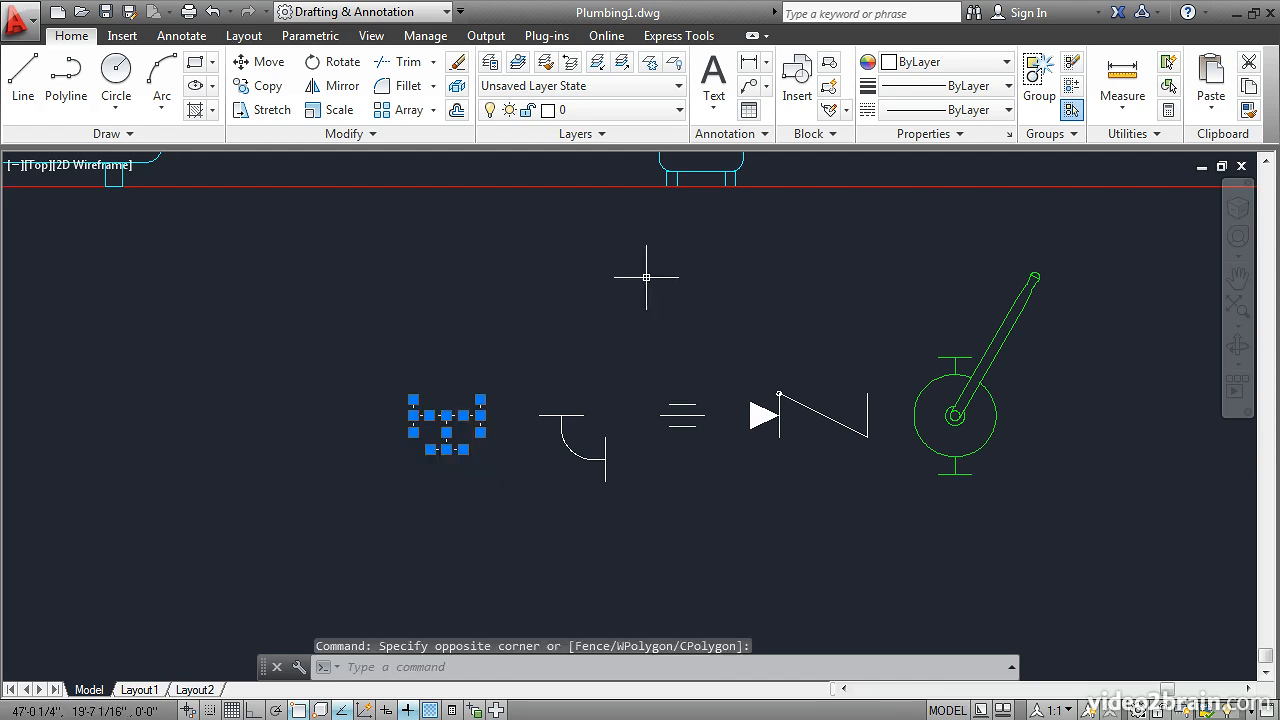
left_click(828, 66)
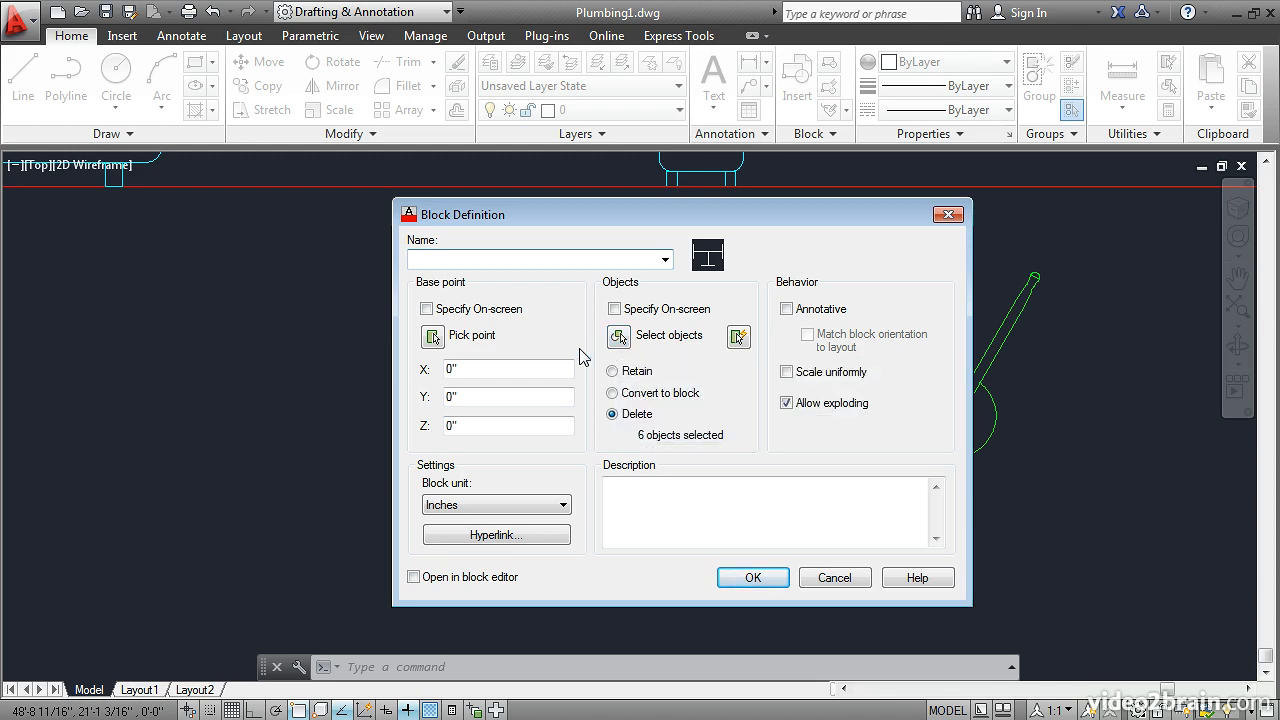
type("T")
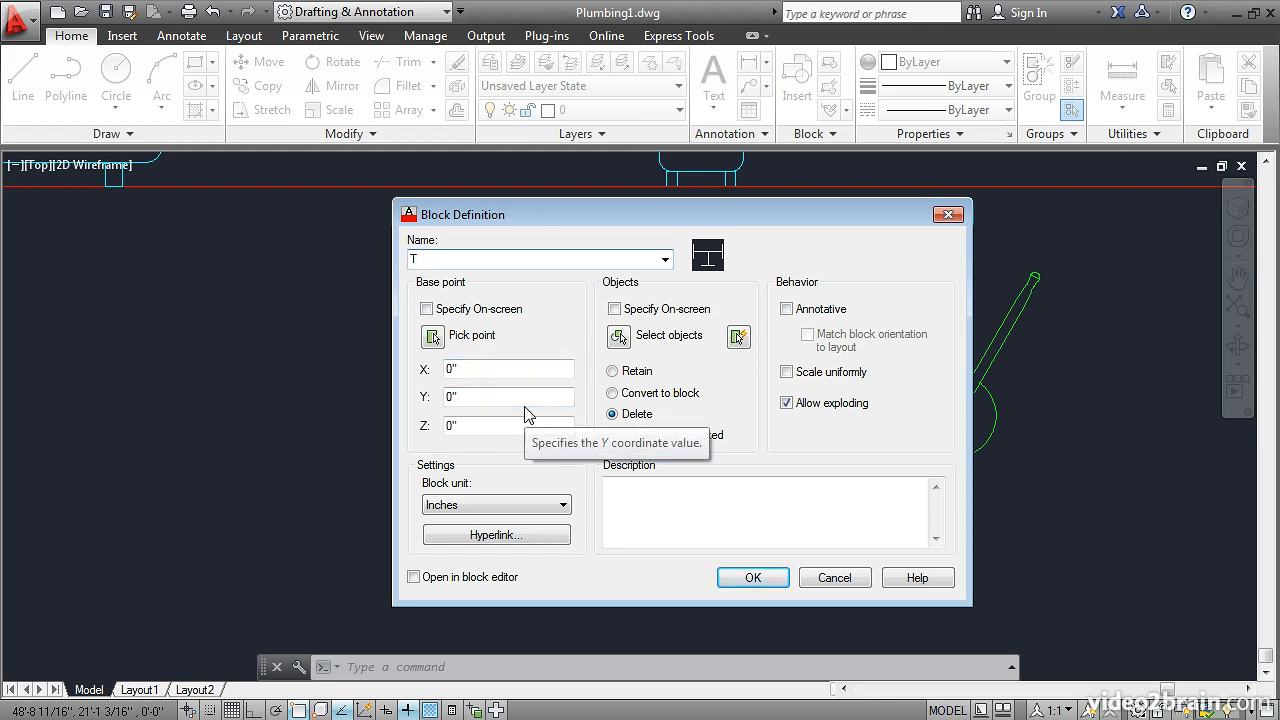
left_click(434, 338)
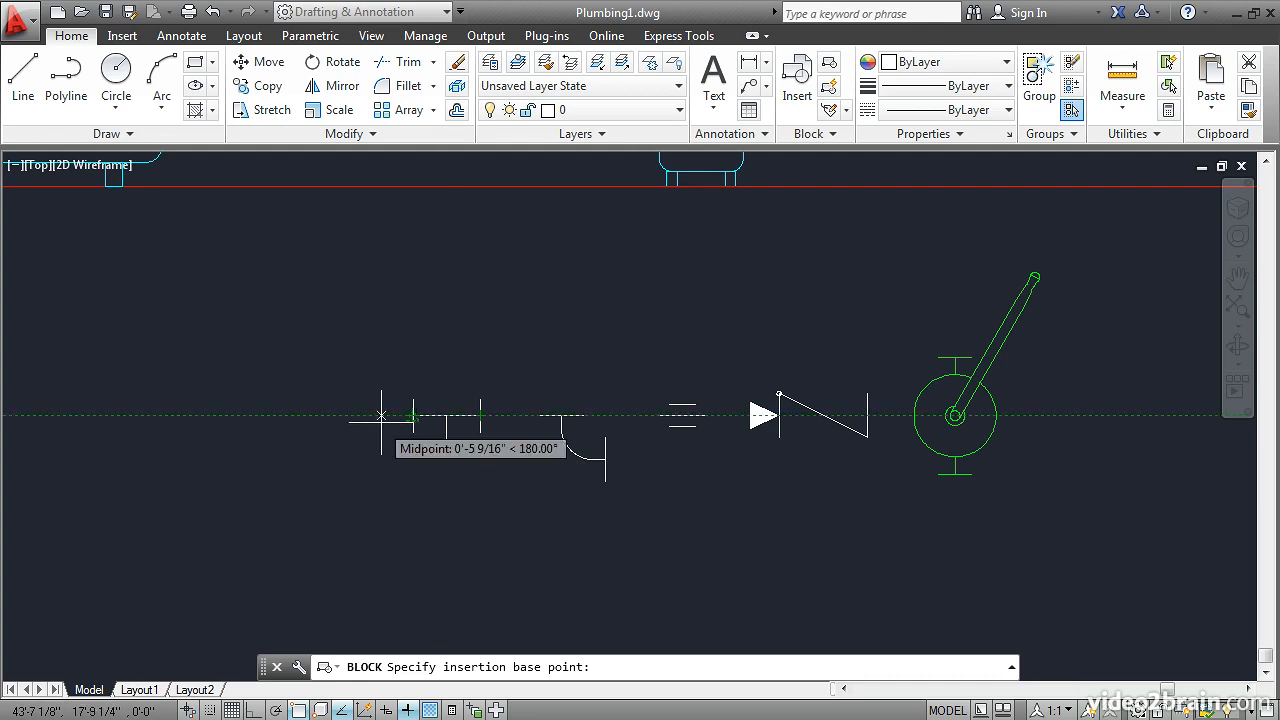
left_click(413, 414)
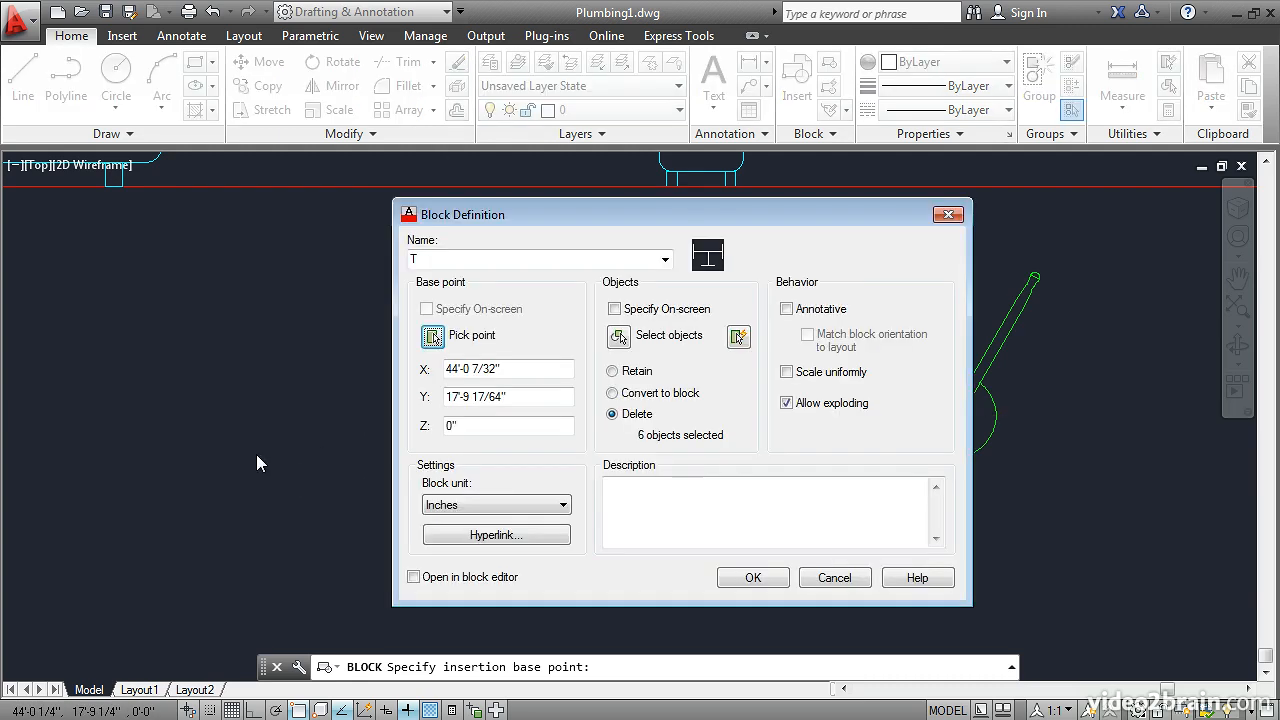
left_click(737, 577)
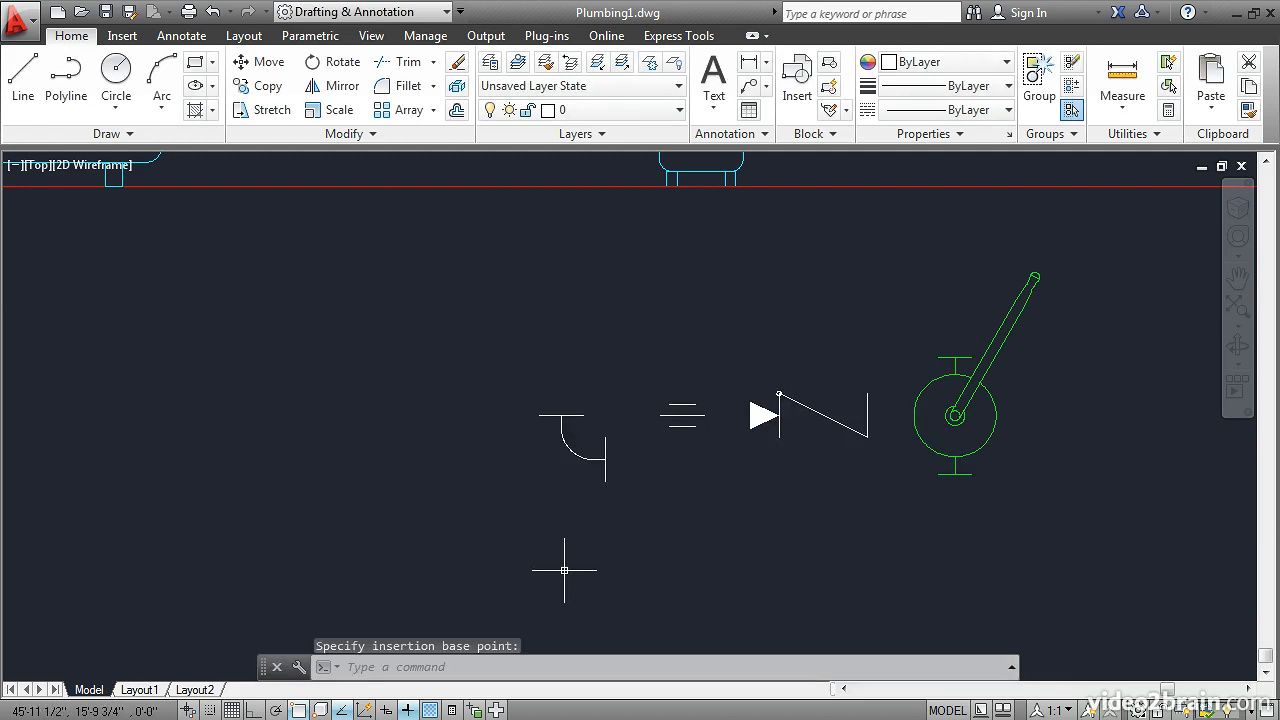
- Define the elbow symbol as a block named L, with its base point at the midpoint of its right vertical line
left_click(608, 514)
left_click(516, 382)
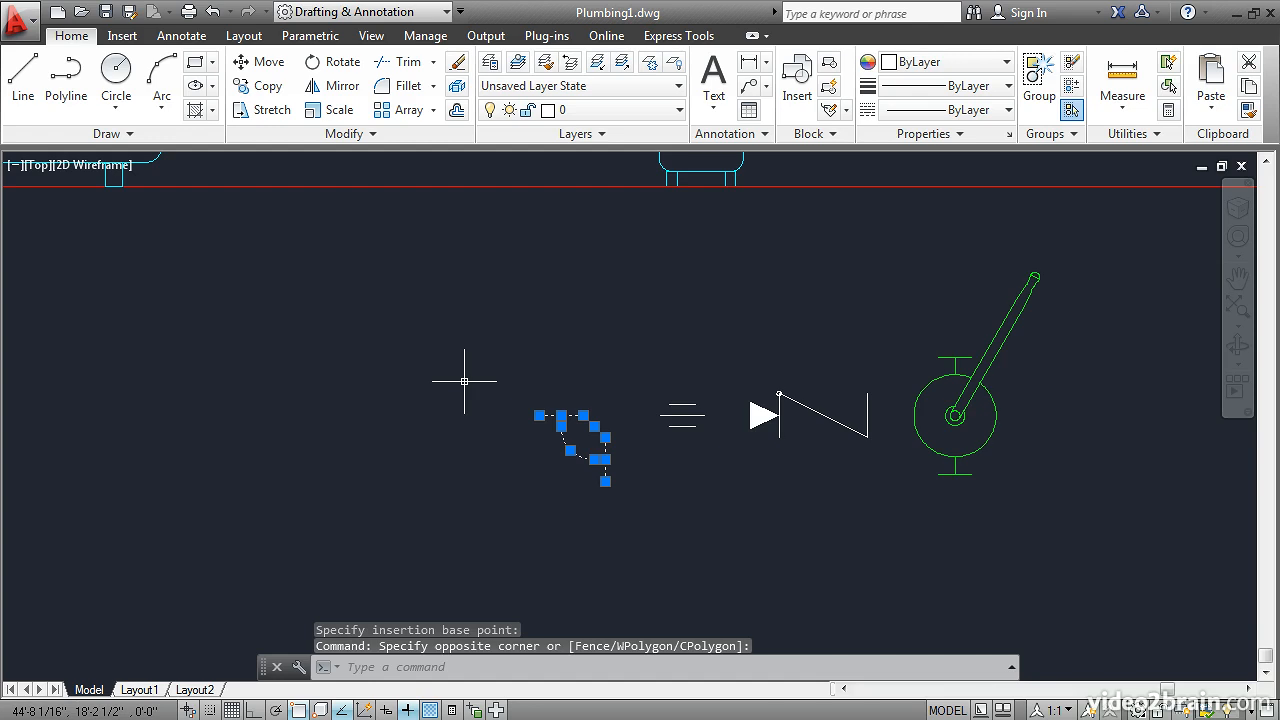
type("B")
key("Return")
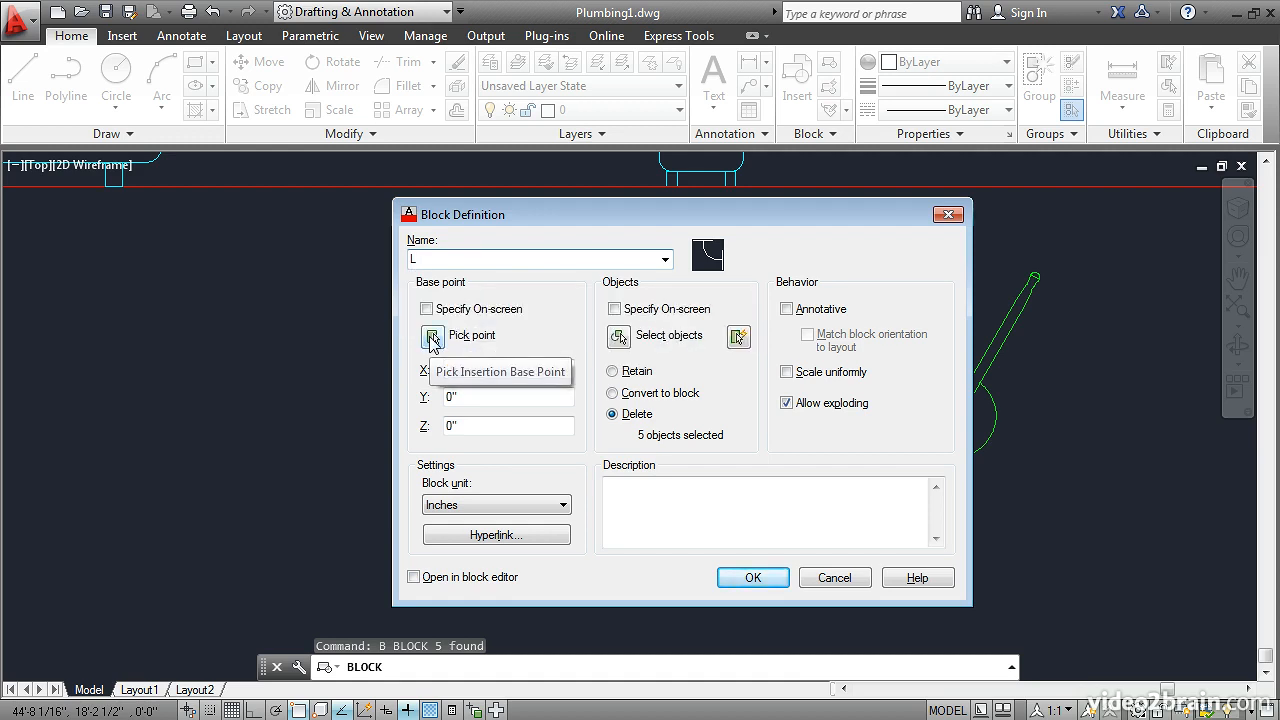
left_click(432, 337)
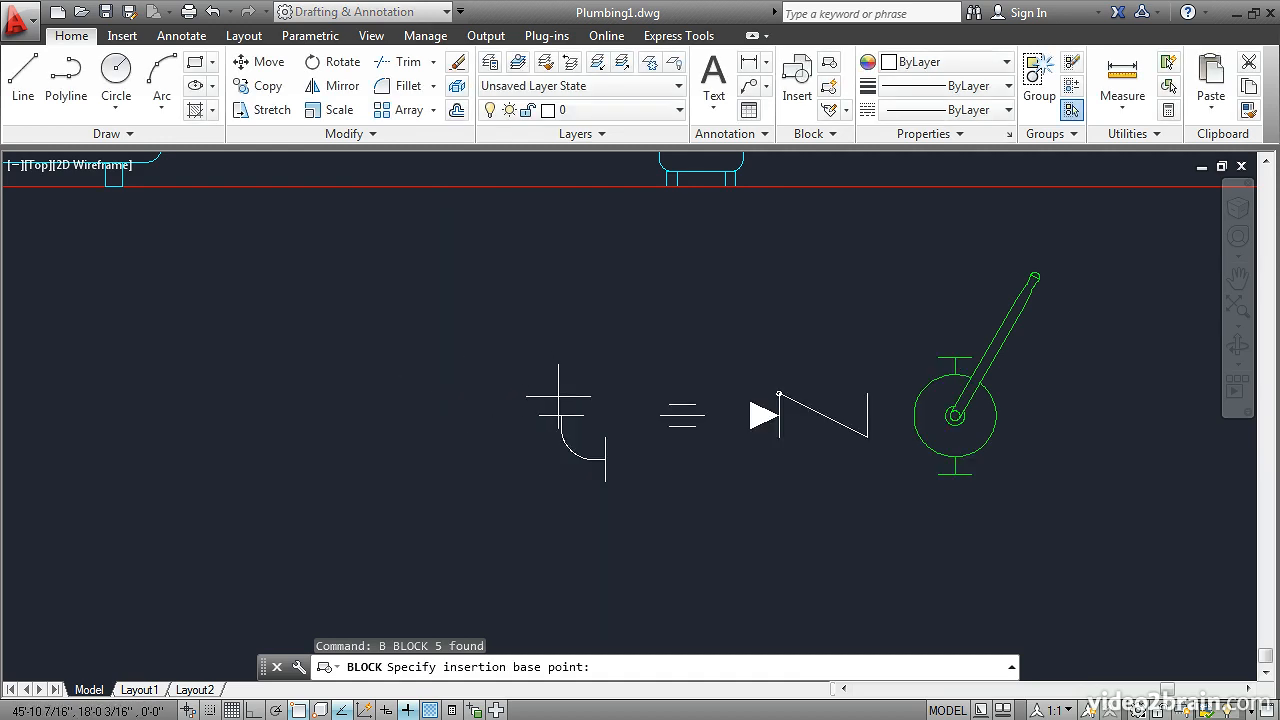
left_click(605, 459)
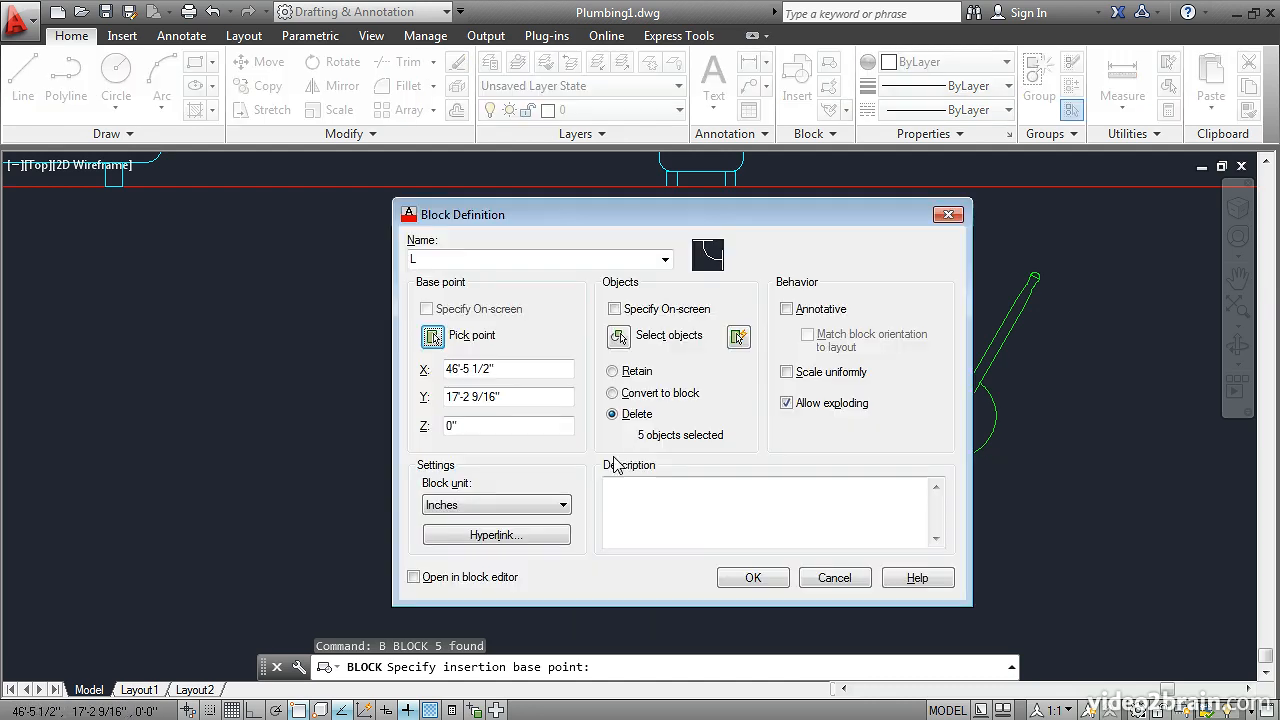
left_click(748, 578)
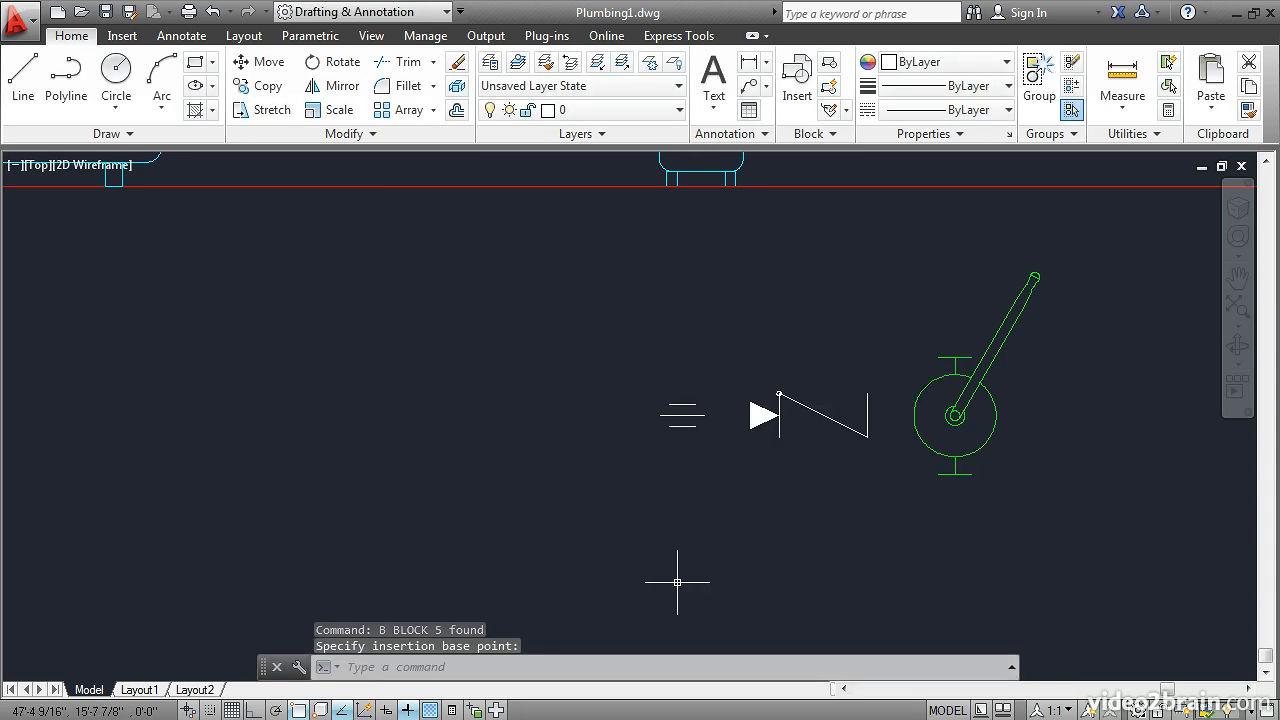
- Define the three-line union symbol as a block named Union, with its base point at the midpoint of its lowest line
left_click(709, 480)
left_click(622, 378)
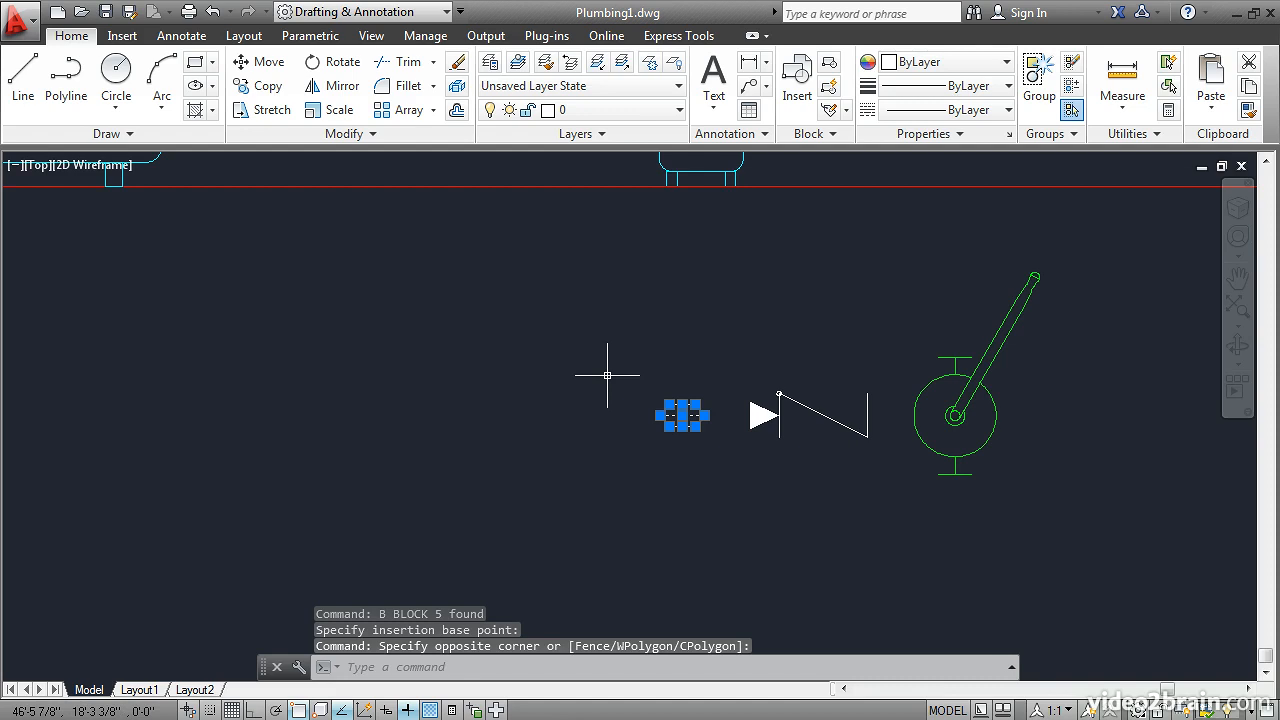
type("b")
key("Return")
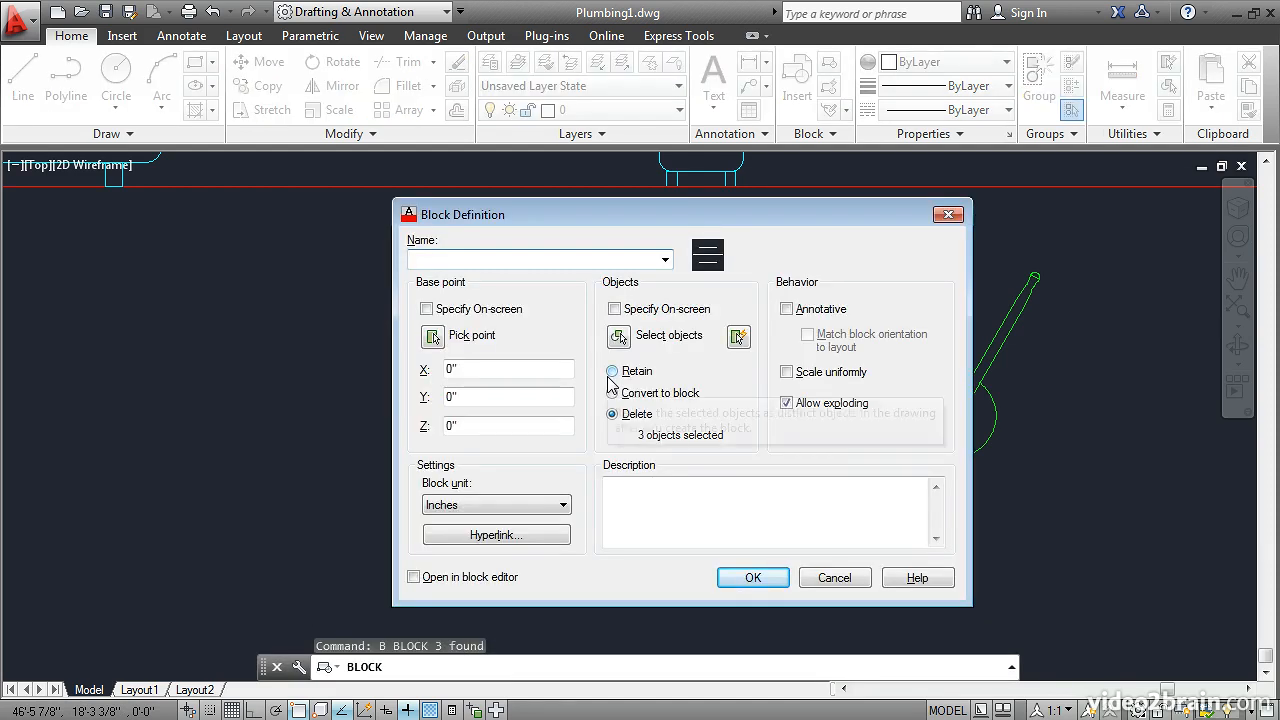
type("Union")
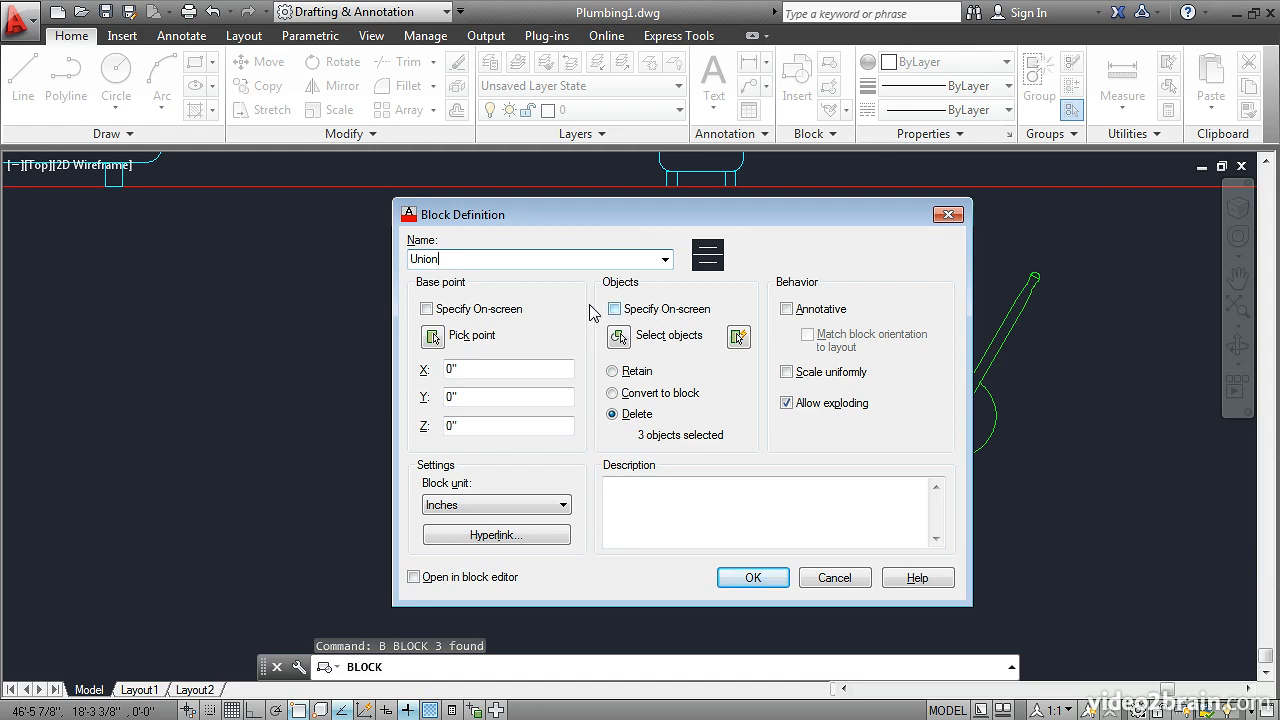
left_click(433, 336)
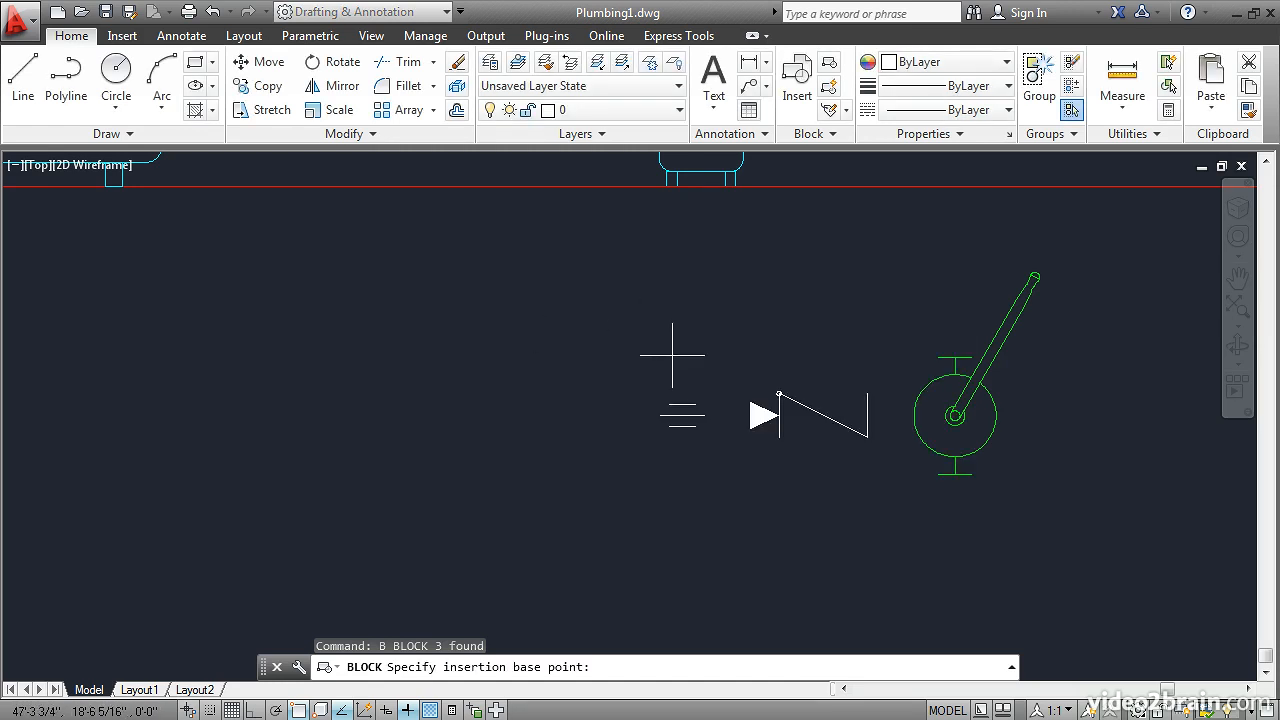
left_click(682, 426)
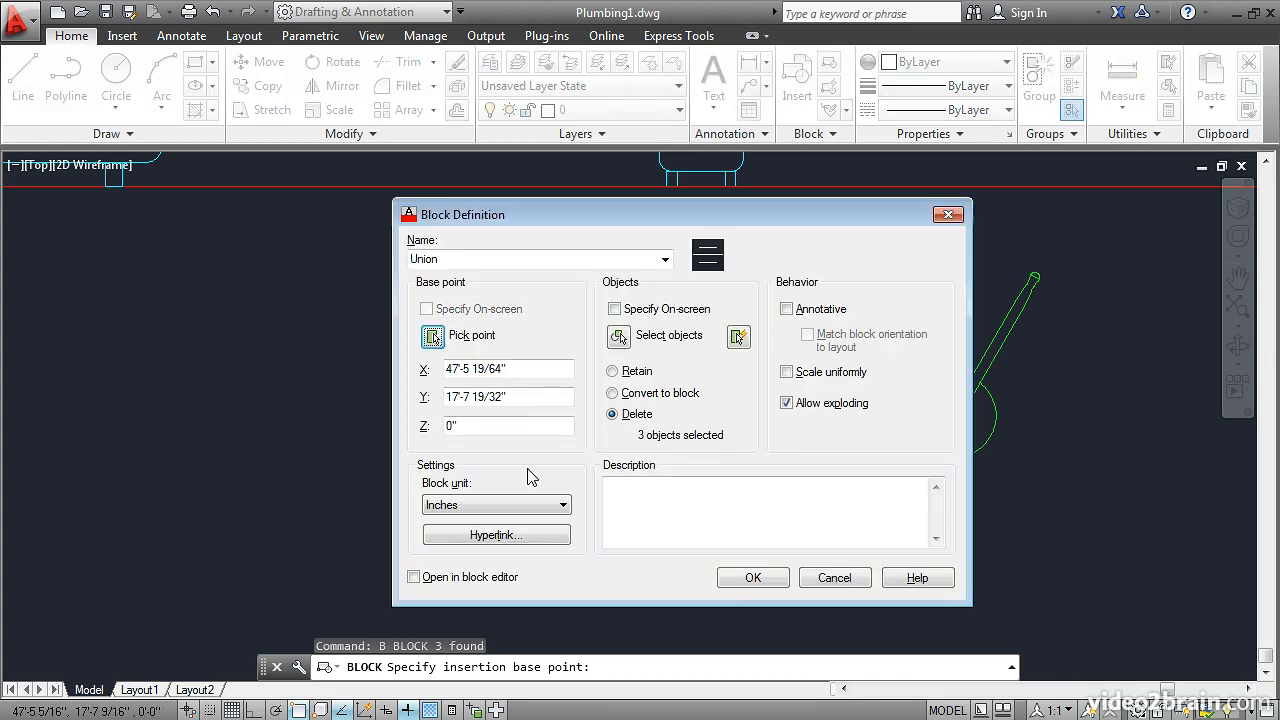
left_click(735, 578)
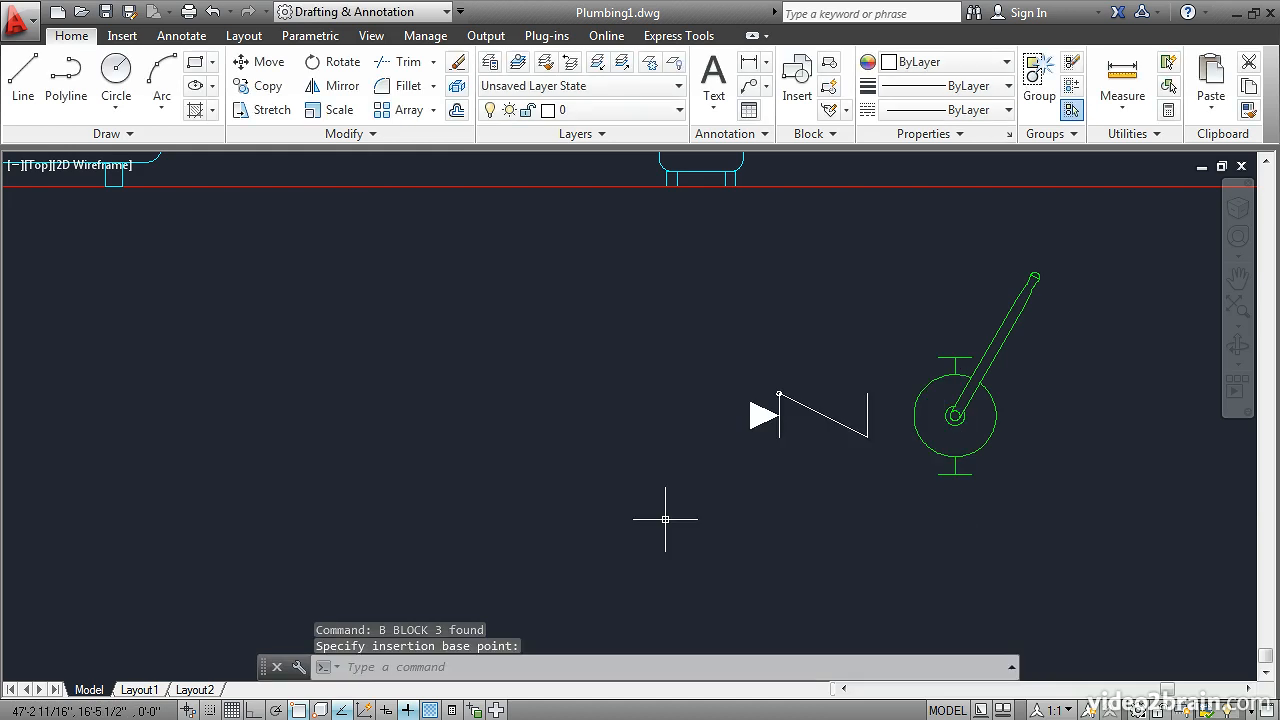
- Define the check valve symbol with its arrowhead as a block named Check Valve, with its base point at the middle of the arrowhead's left edge
left_click(682, 356)
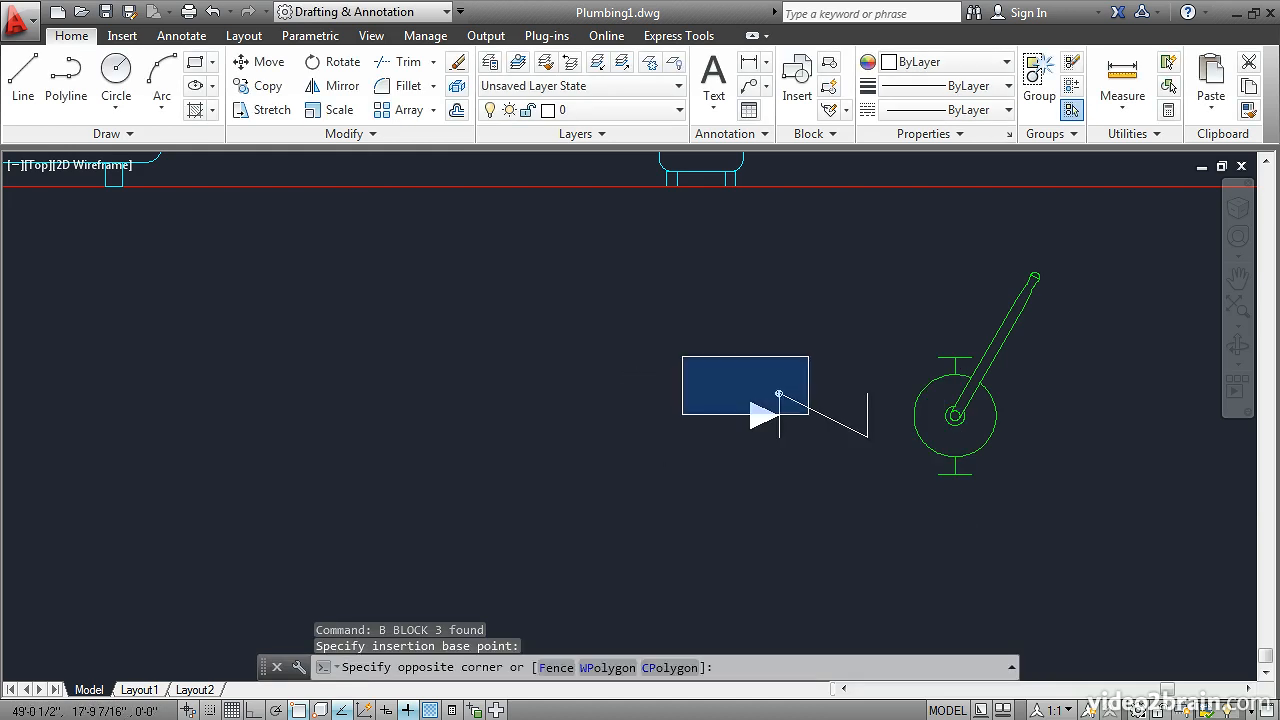
left_click(875, 474)
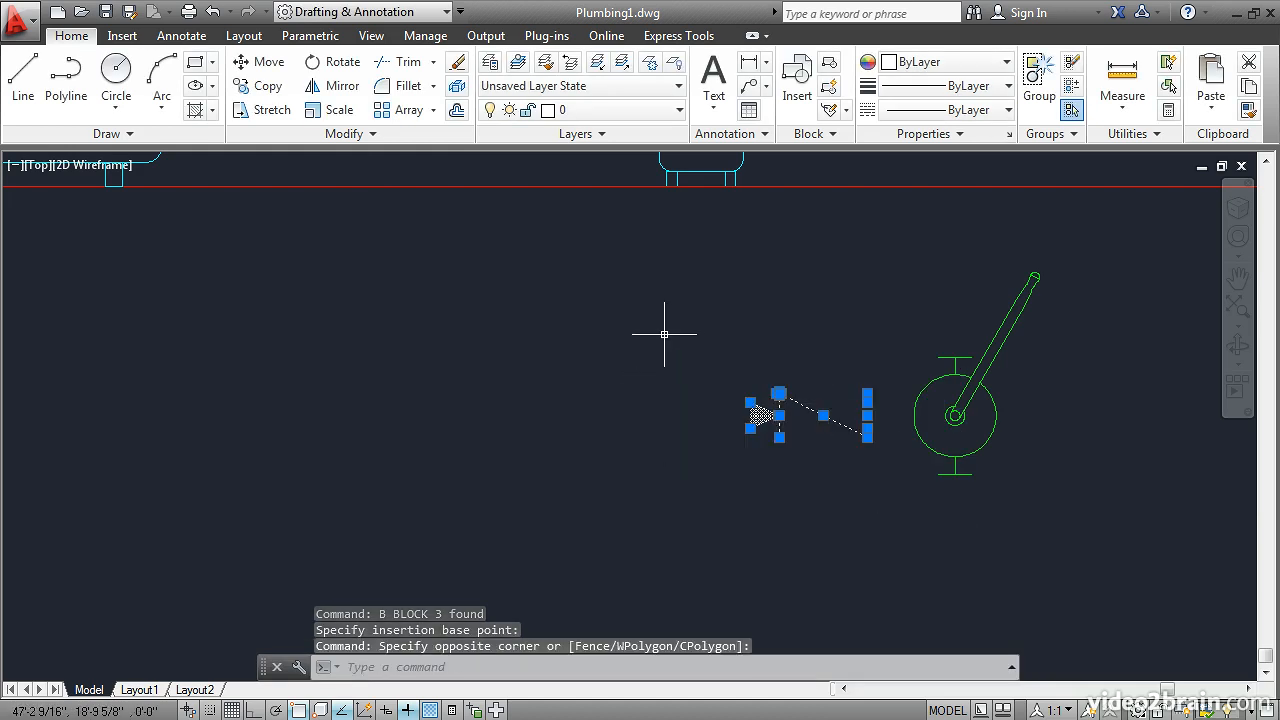
type("b")
key("Return")
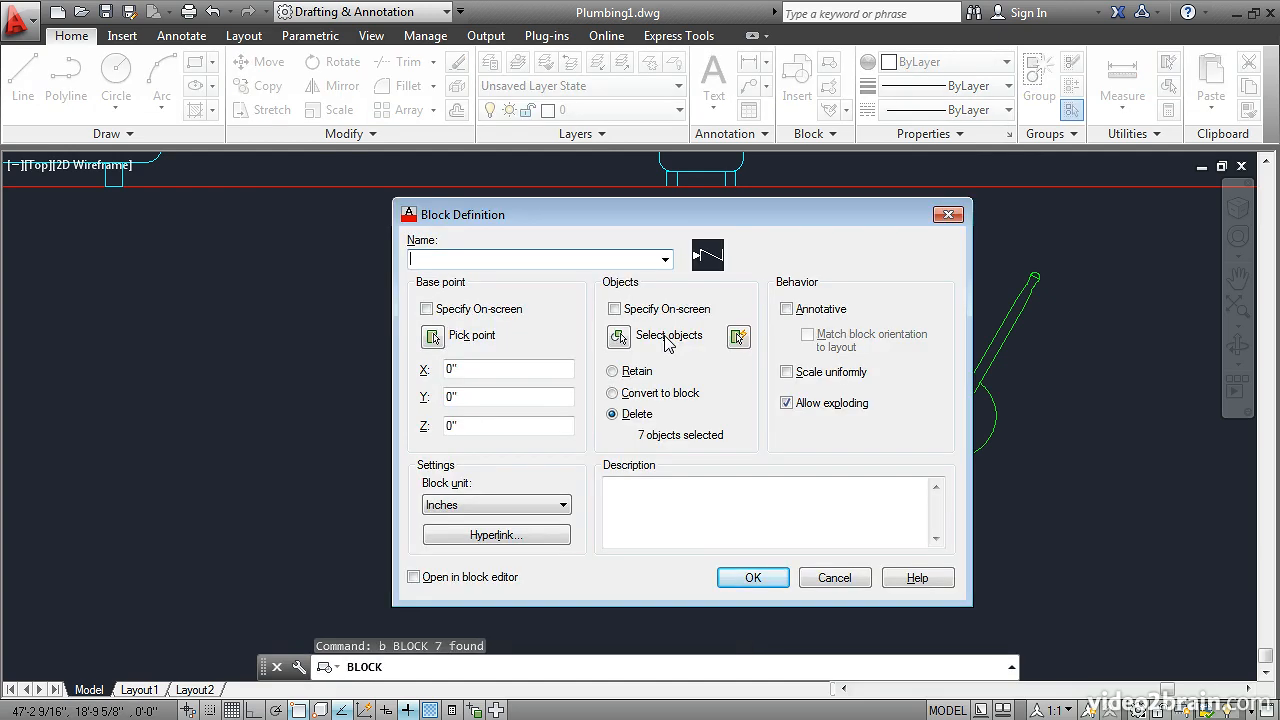
type("Check Valve")
left_click(433, 336)
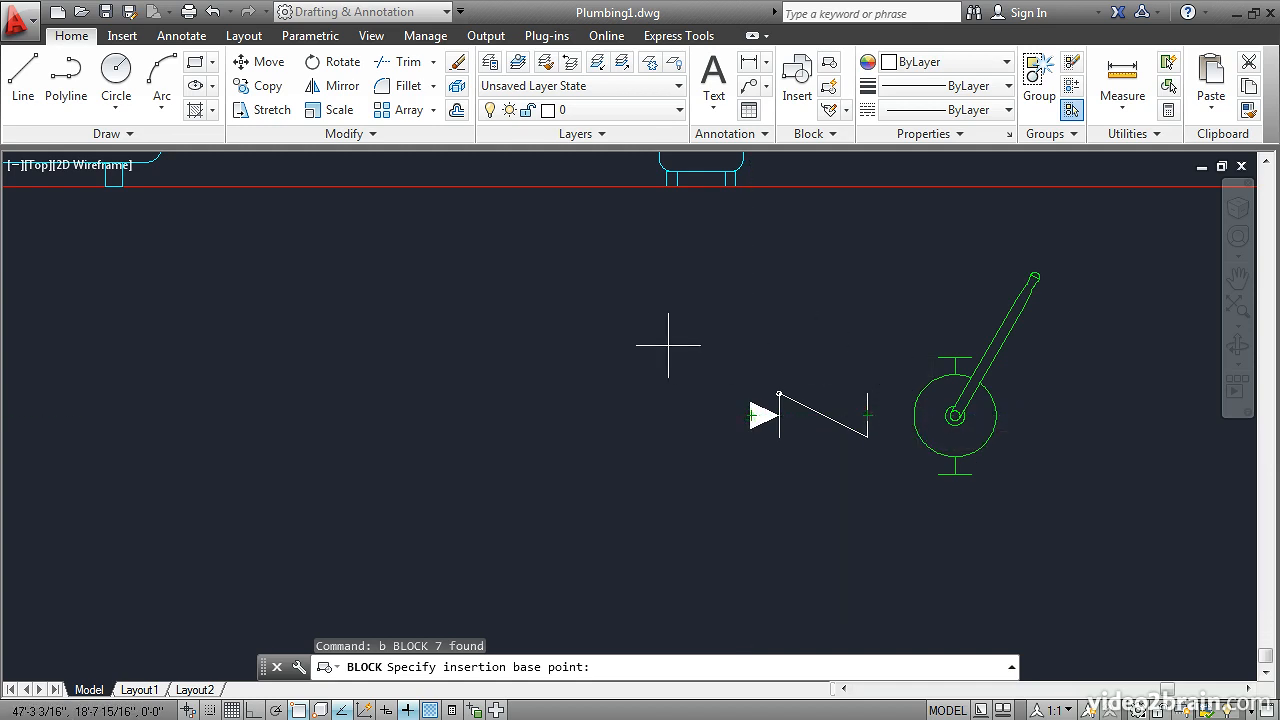
left_click(751, 414)
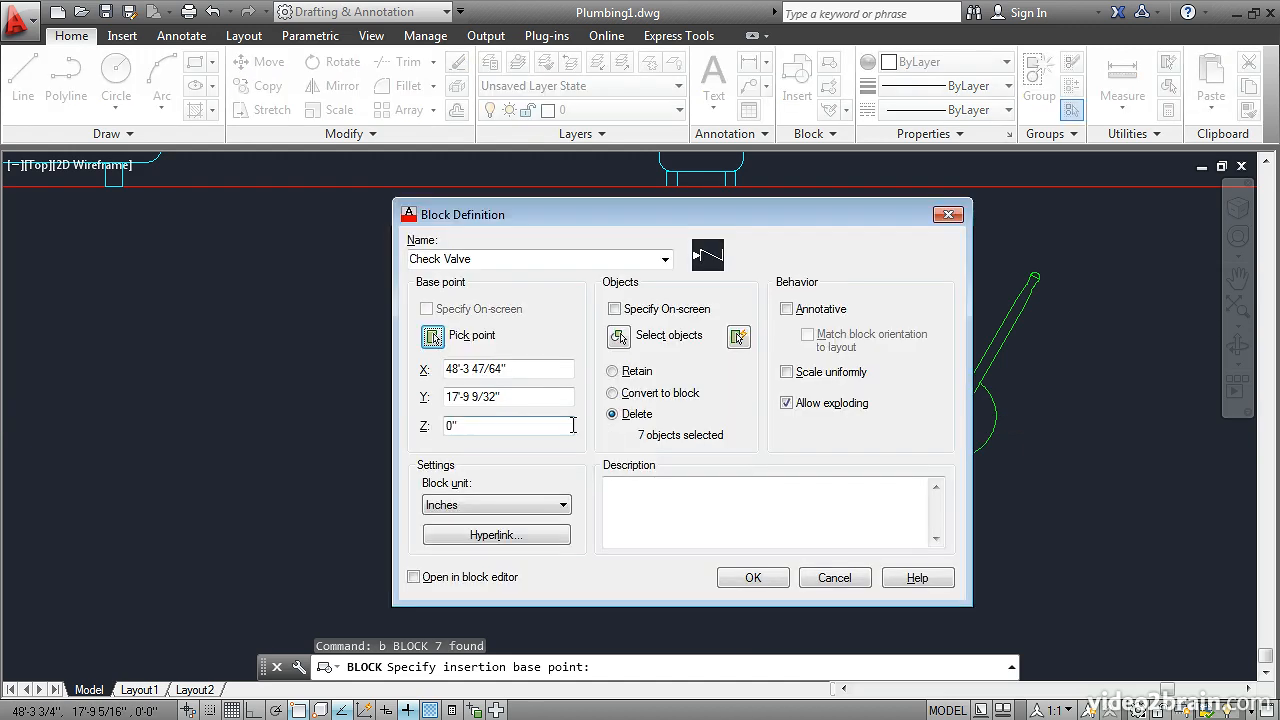
left_click(745, 578)
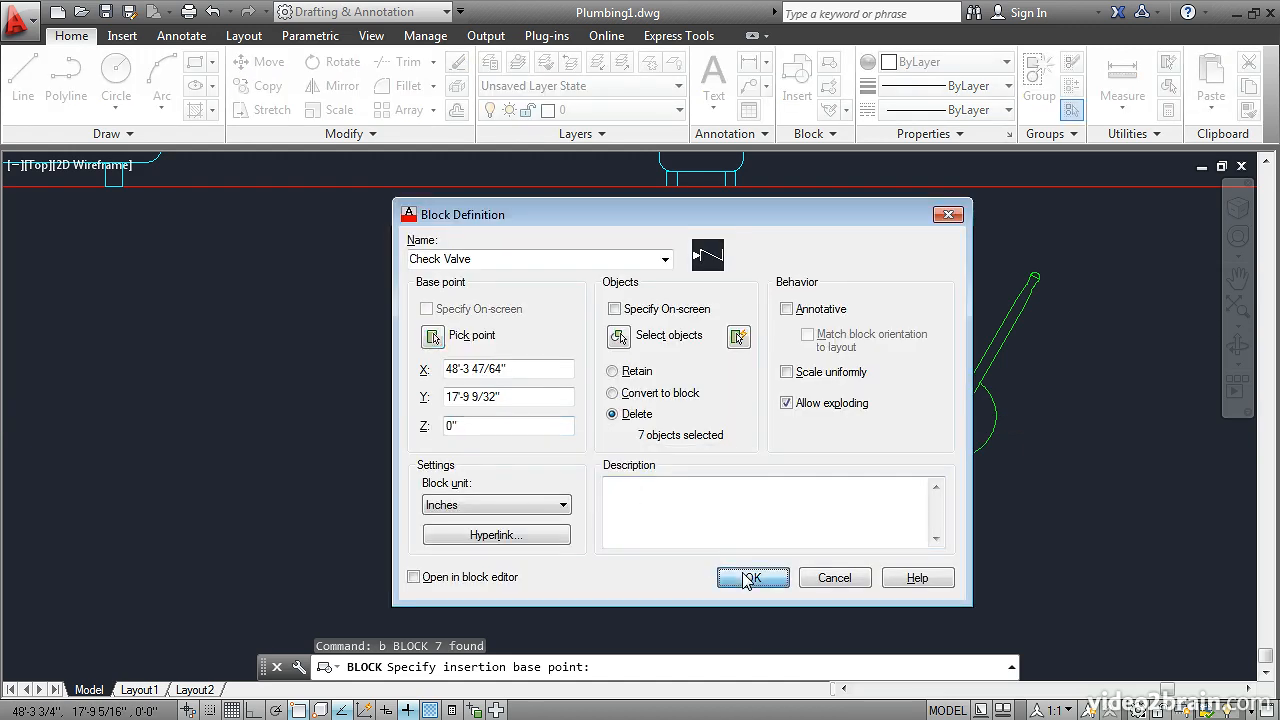
- Start a block definition named Hand Pump with its base point at the lower end of the pump's bottom vertical stub
middle_click_drag(857, 463, 580, 463)
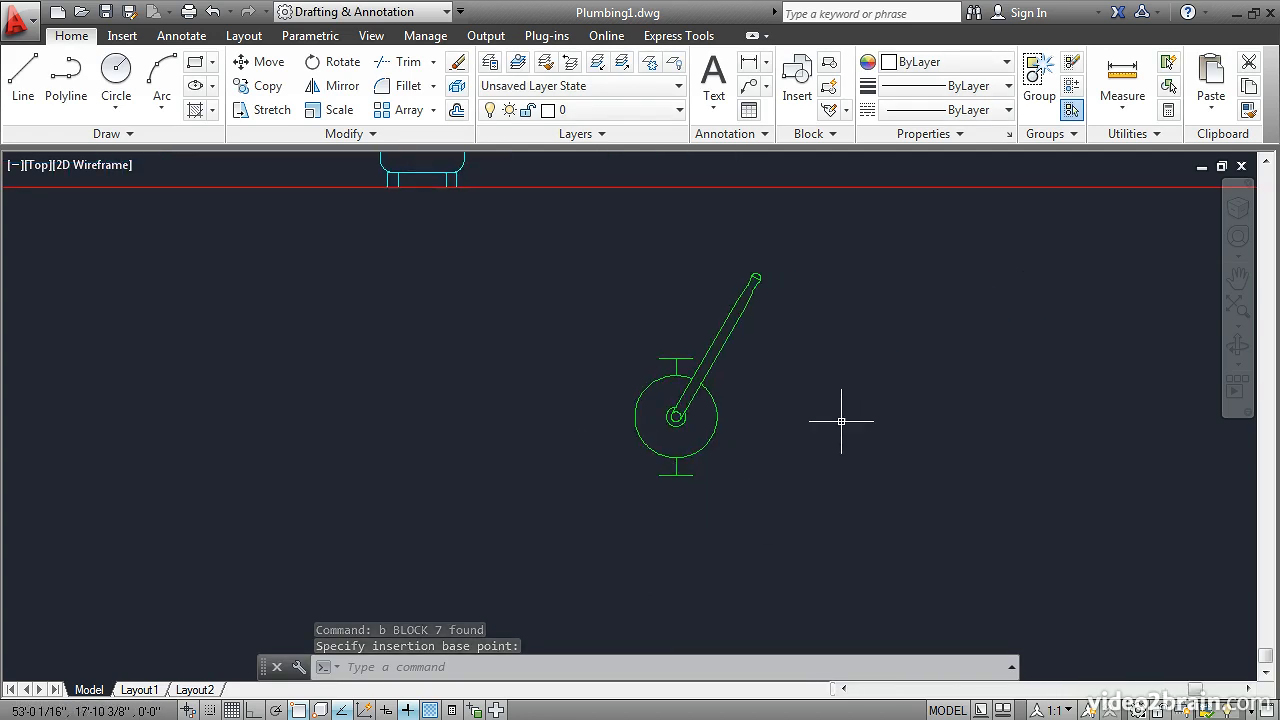
left_click(829, 66)
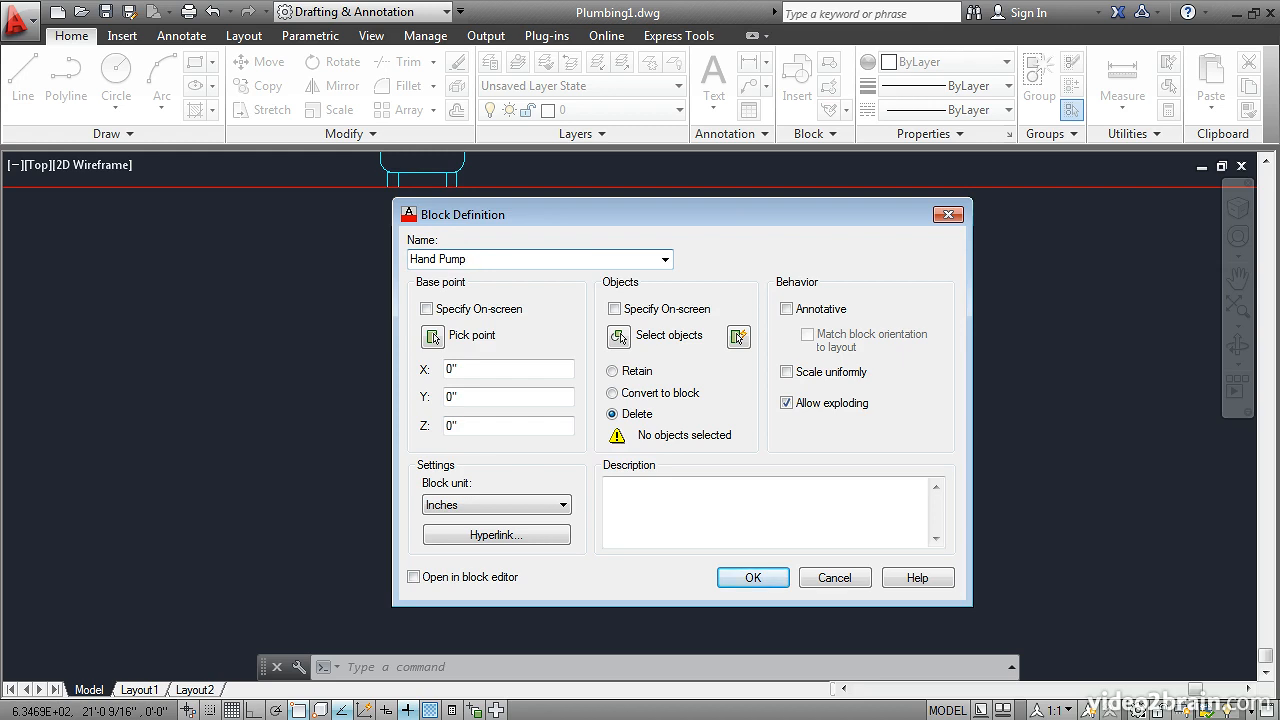
left_click(432, 336)
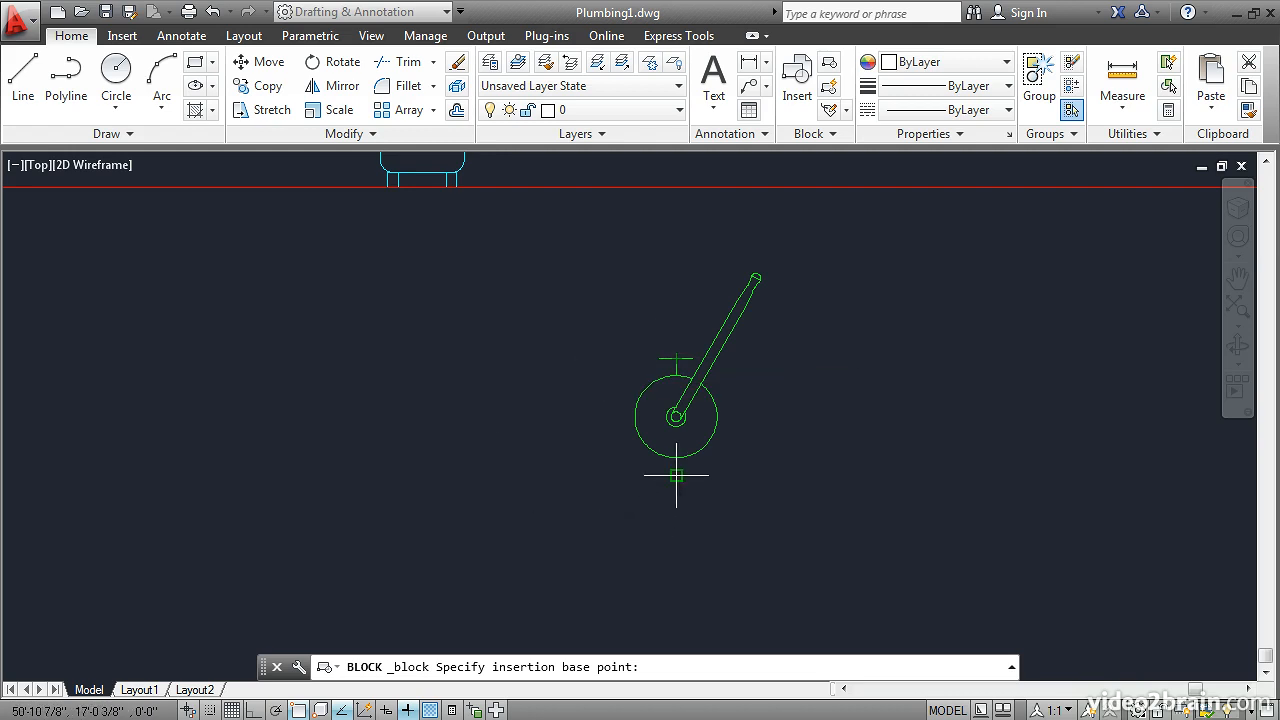
left_click(676, 476)
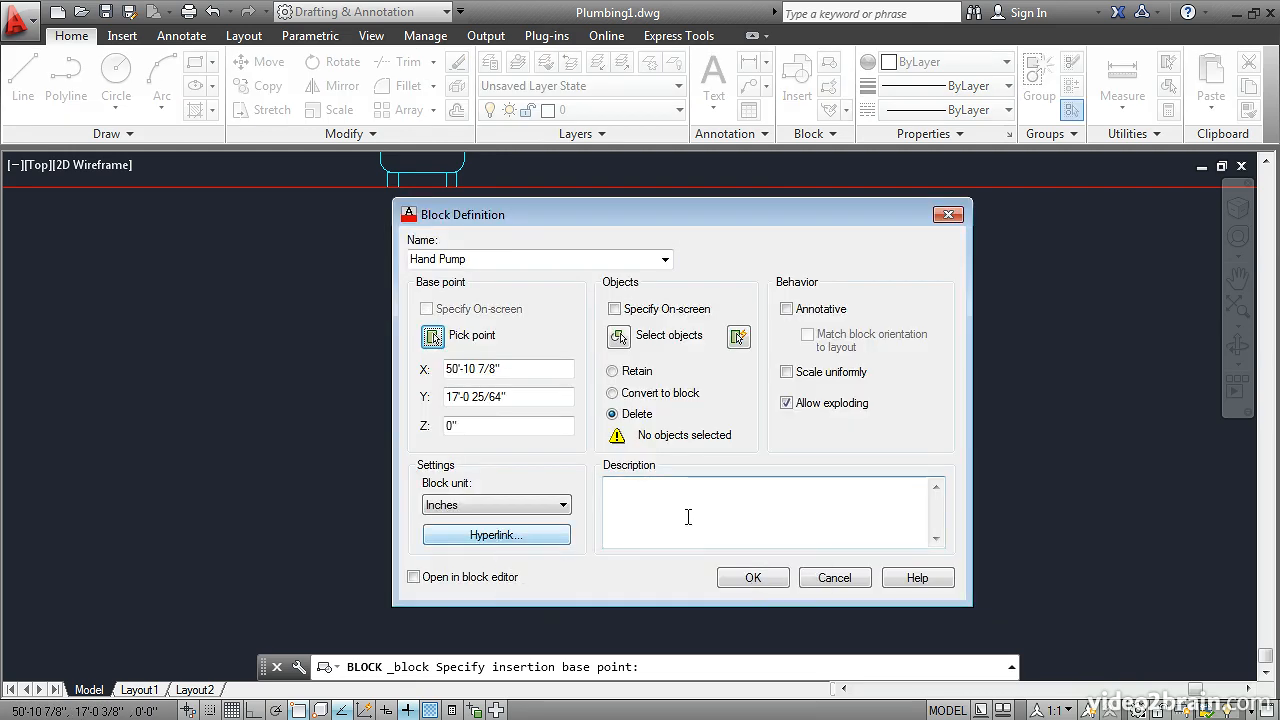
- Add all of the green pump symbol's objects to the Hand Pump definition and create the block in inches, deleting the originals
left_click(740, 580)
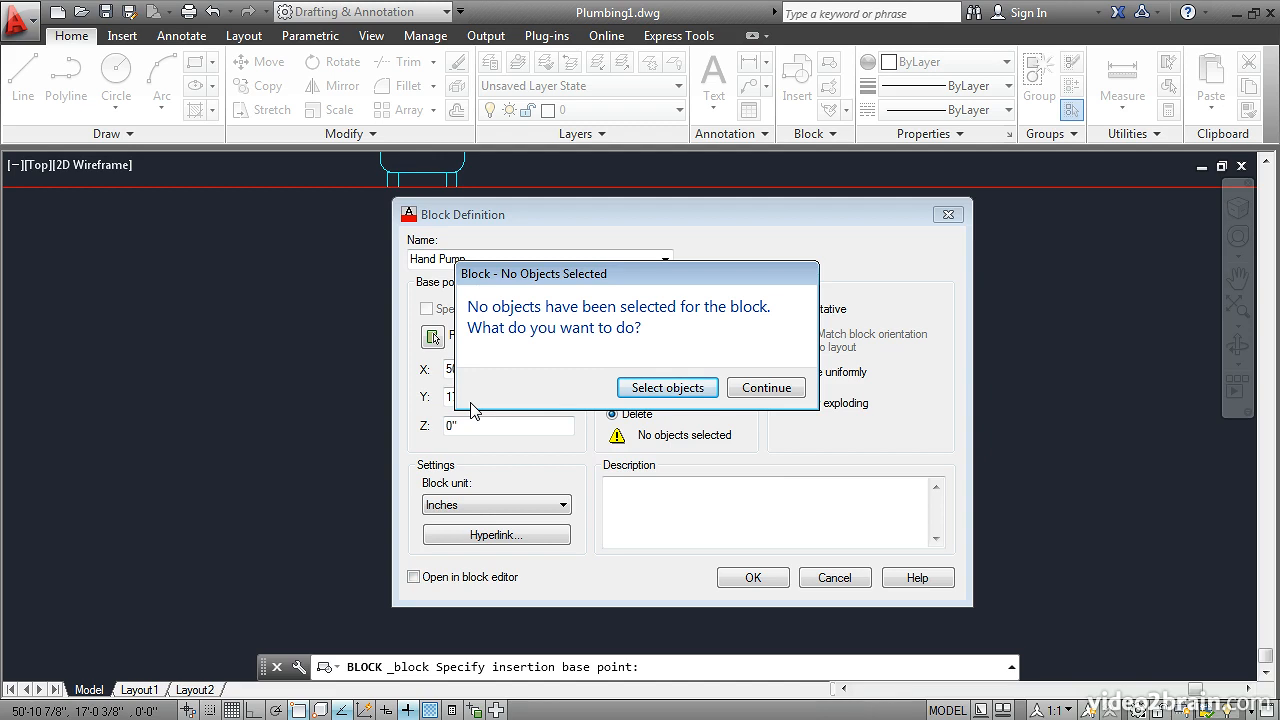
left_click(668, 389)
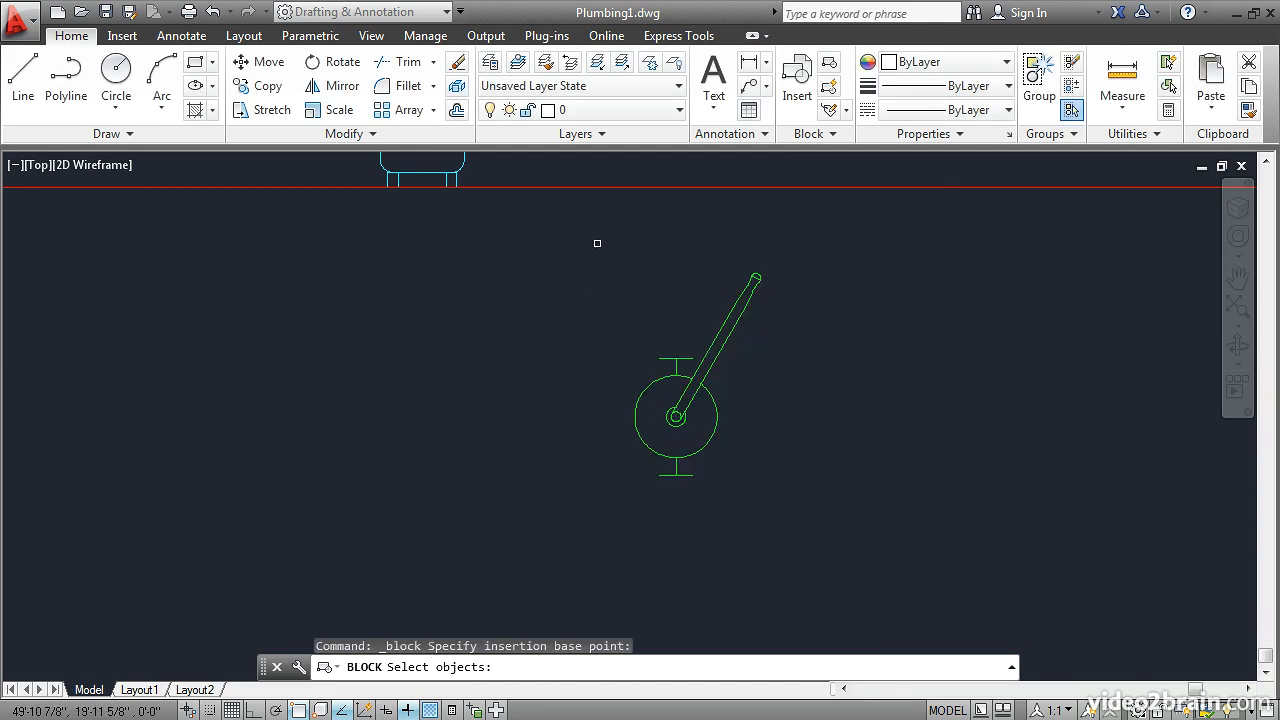
left_click(593, 239)
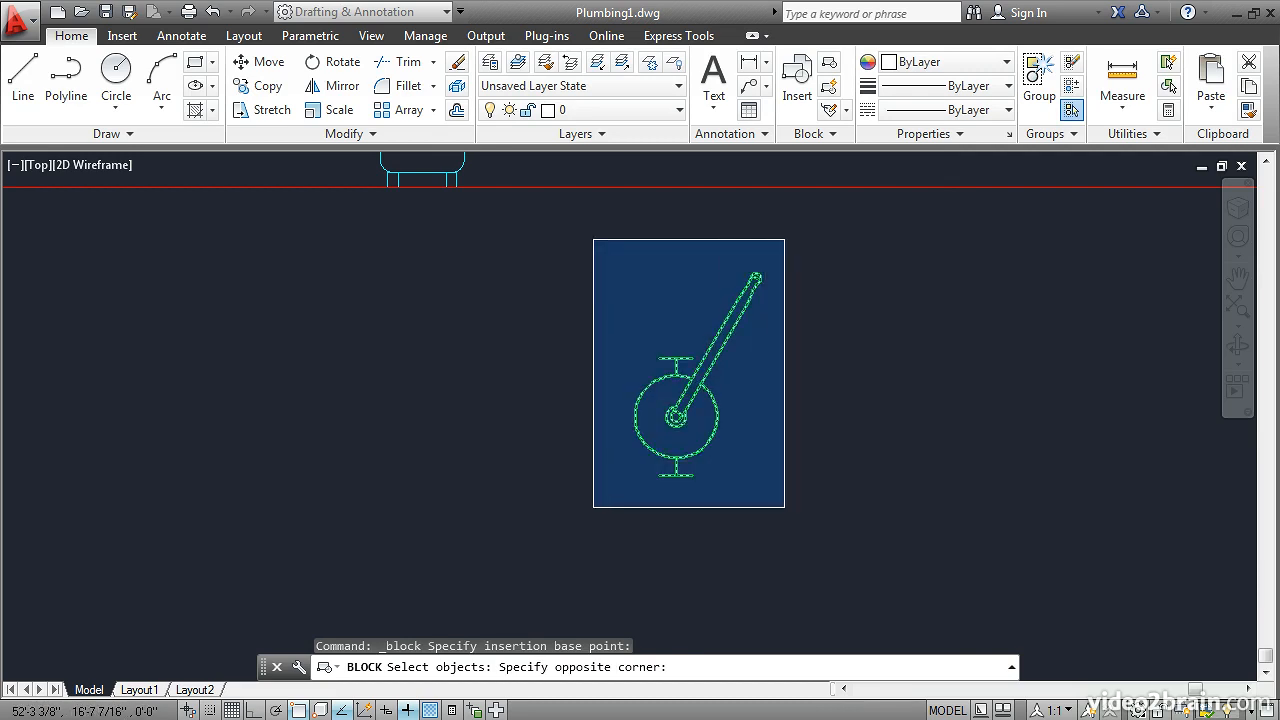
left_click(785, 507)
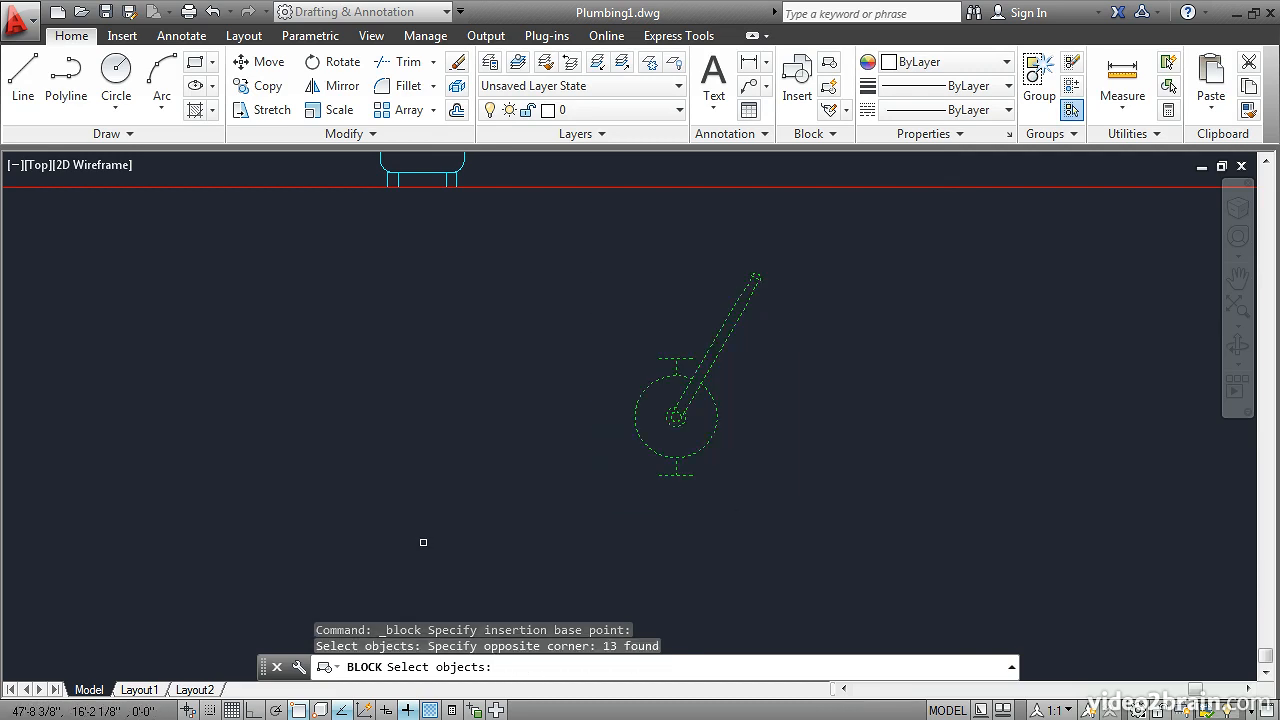
key("Return")
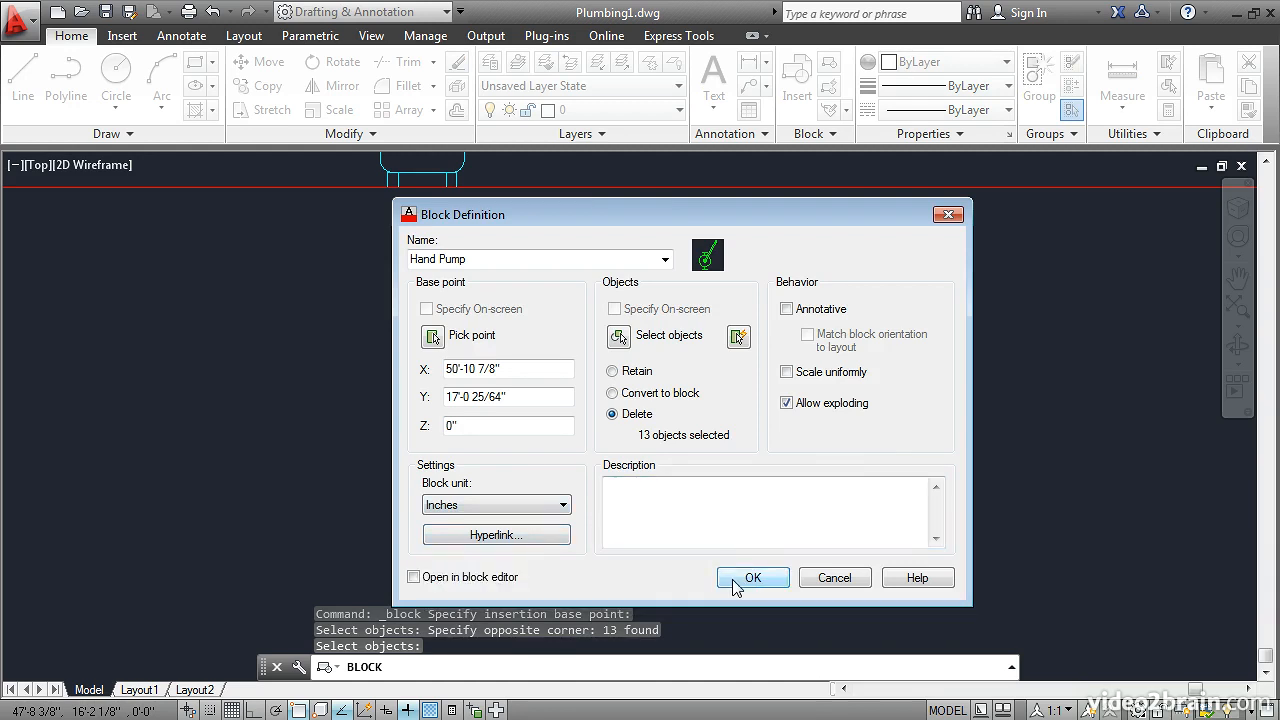
left_click(752, 578)
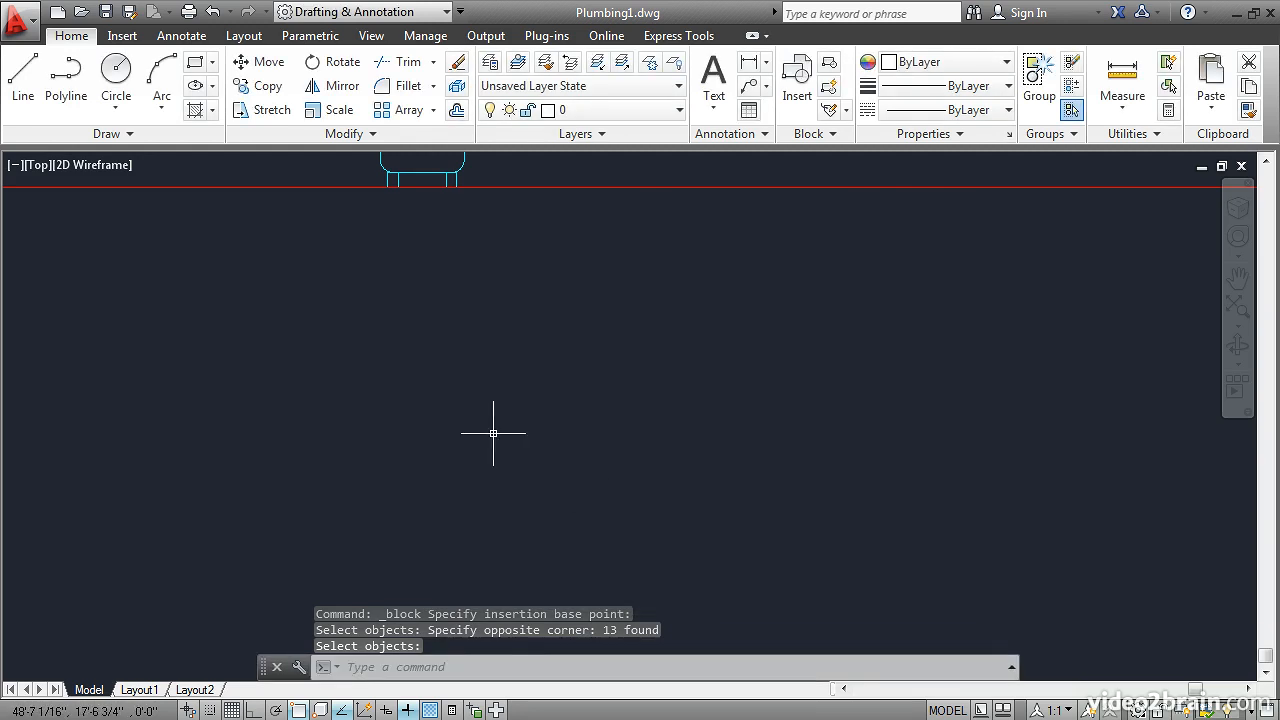